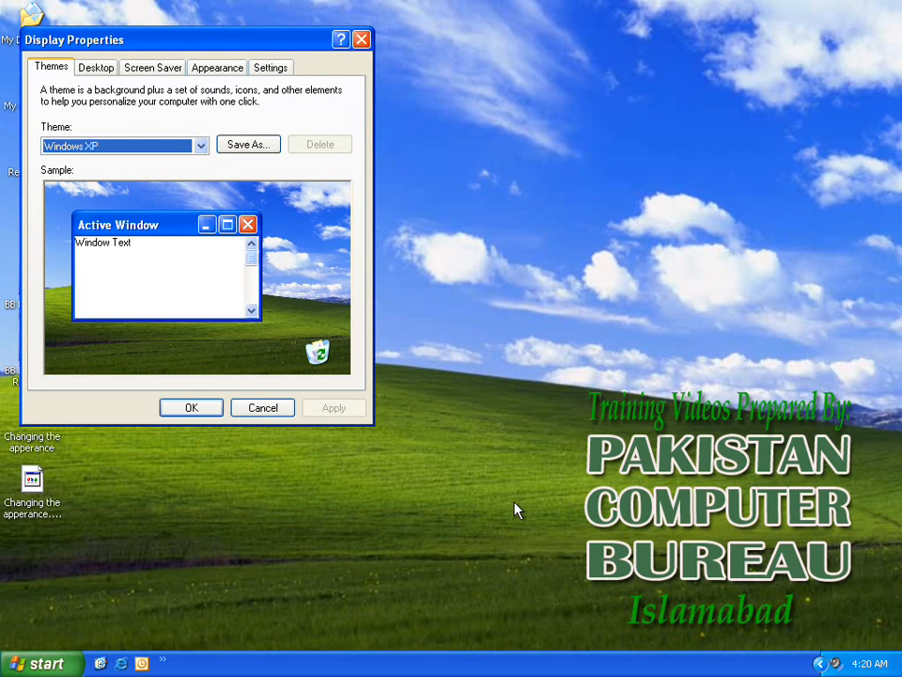
- Bring up the display's appearance settings and set the windows and buttons to Windows Classic style
left_click(217, 67)
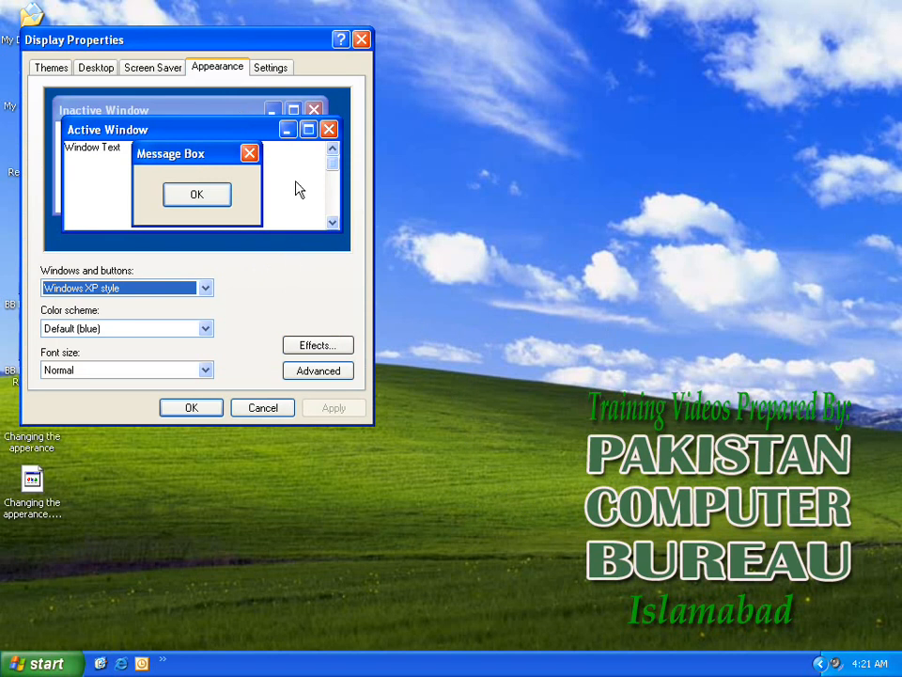
mouse_move(248, 44)
left_mouse_down()
mouse_move(301, 58)
mouse_move(346, 51)
left_mouse_up()
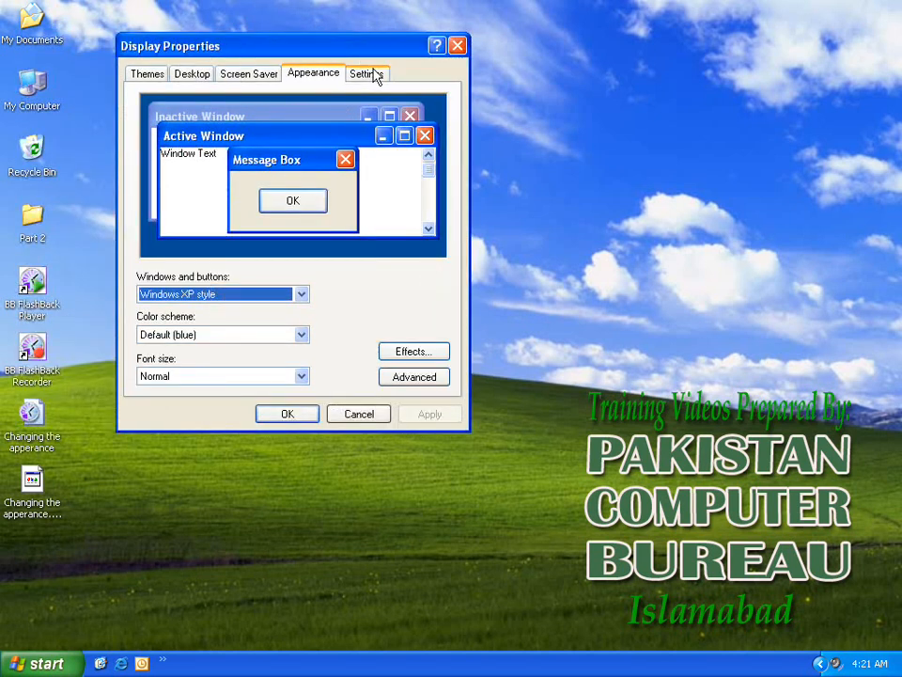
left_click(303, 295)
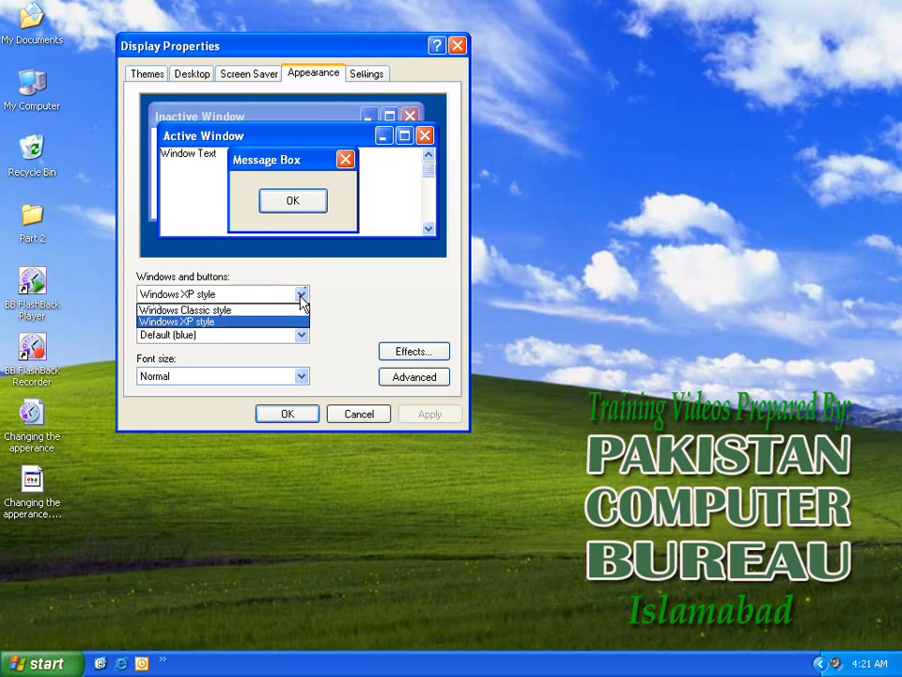
left_click(273, 307)
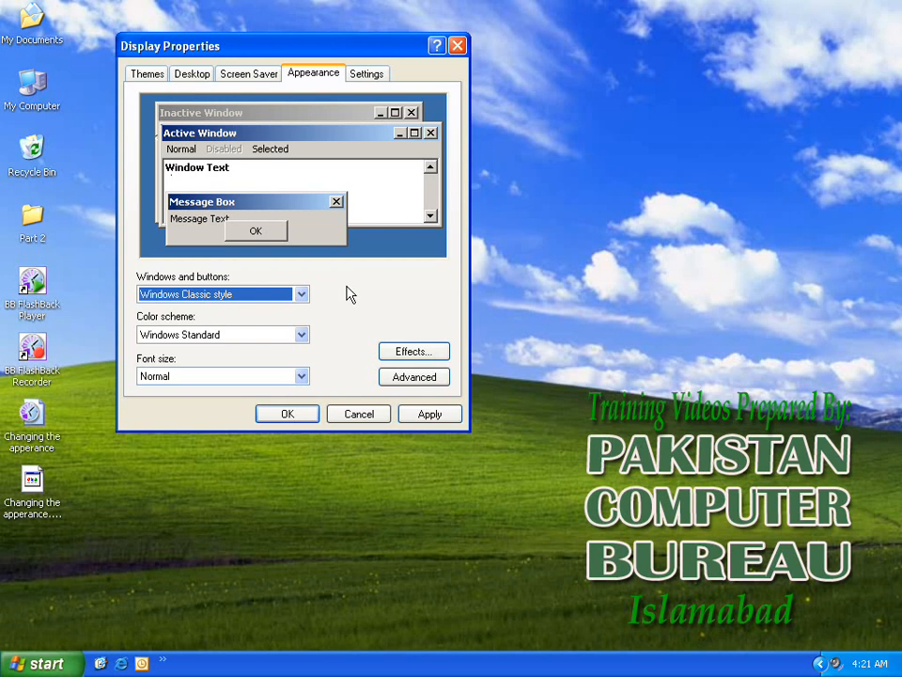
- Switch the windows and buttons to Windows XP style and back to Windows Classic style to compare the previews
left_click(301, 294)
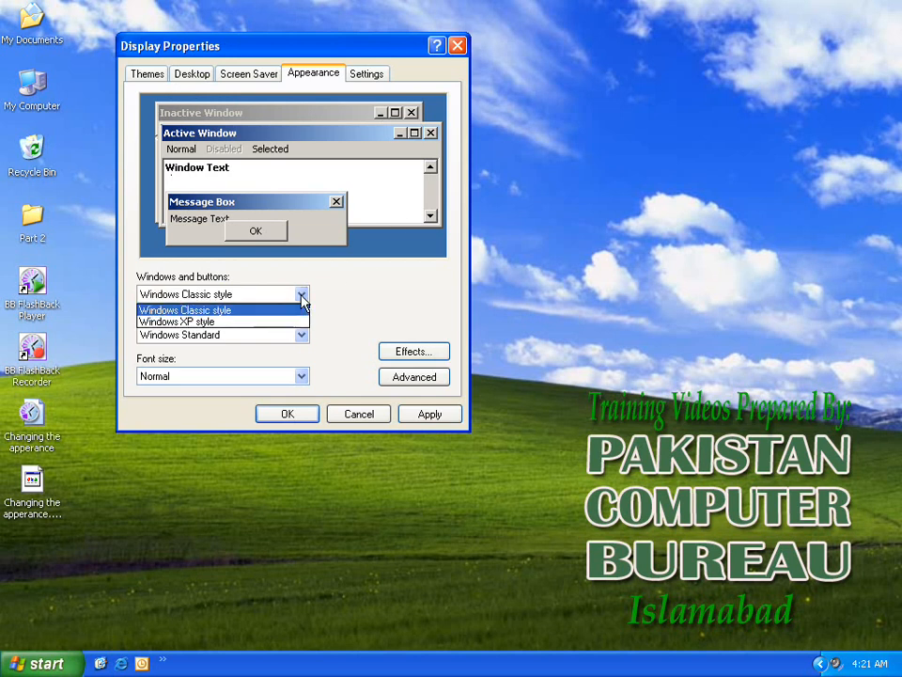
left_click(264, 324)
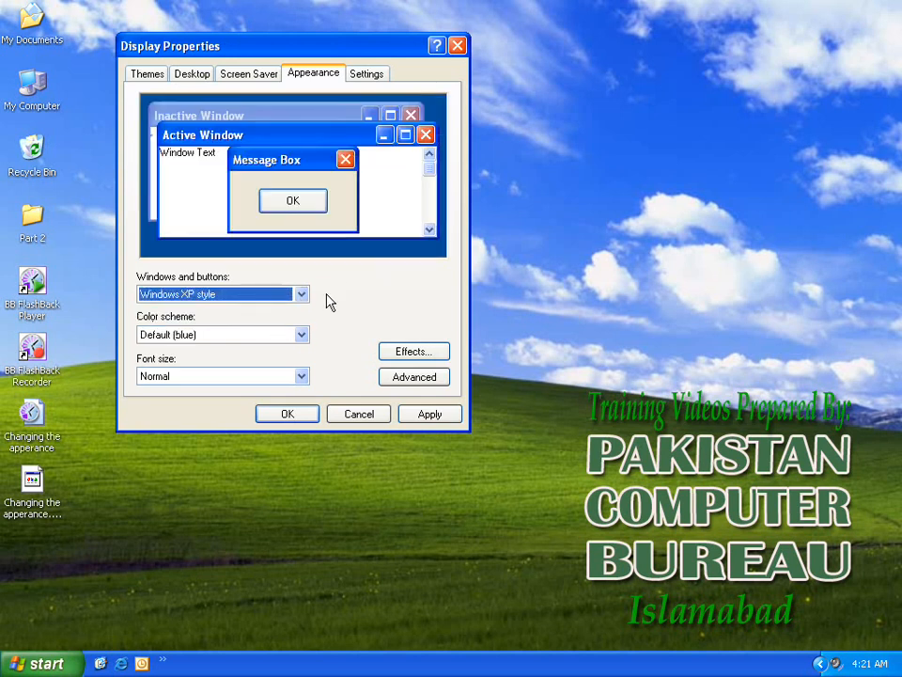
left_click(301, 294)
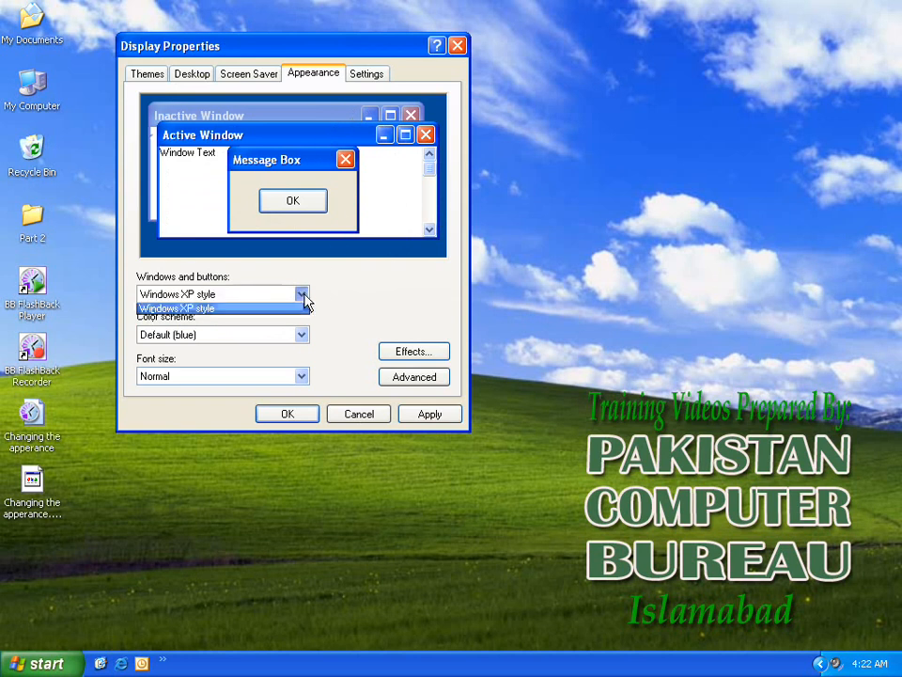
left_click(282, 311)
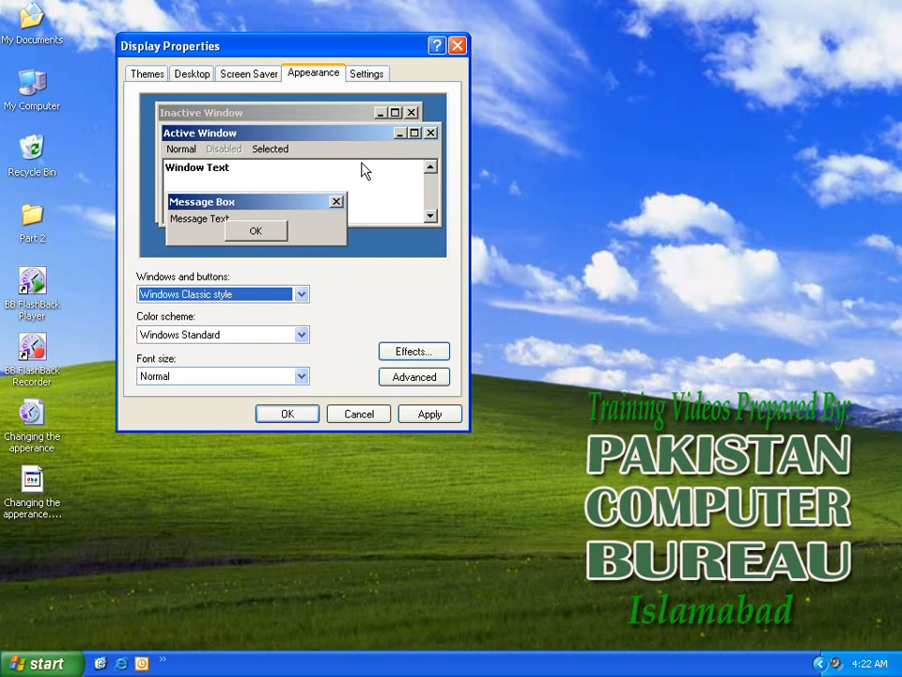
- Preview the Rainy Day, Storm (VGA) and Red, White, and Blue (VGA) color schemes for the classic style
left_click(301, 337)
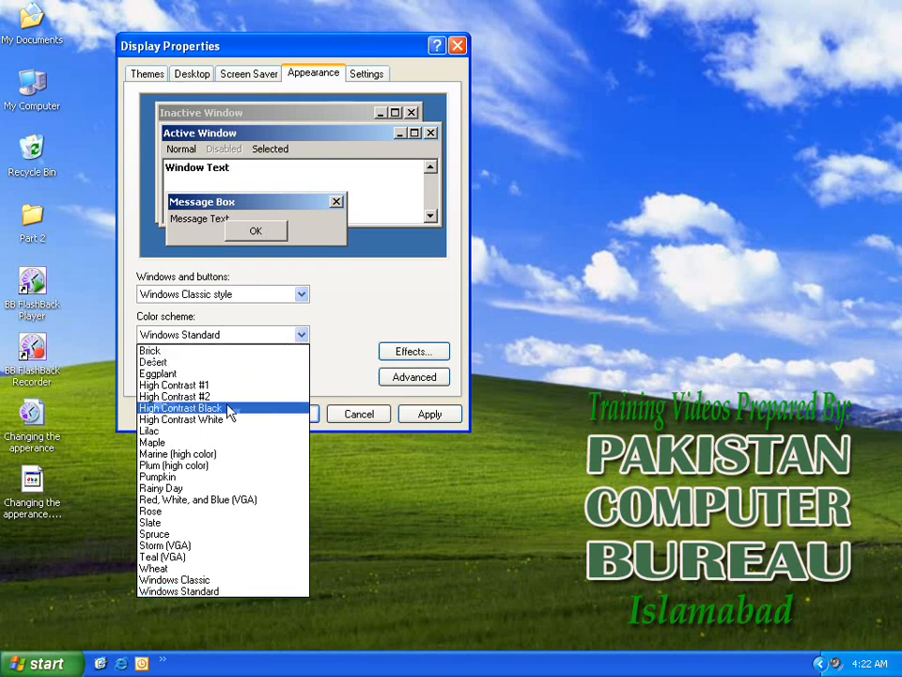
left_click(197, 488)
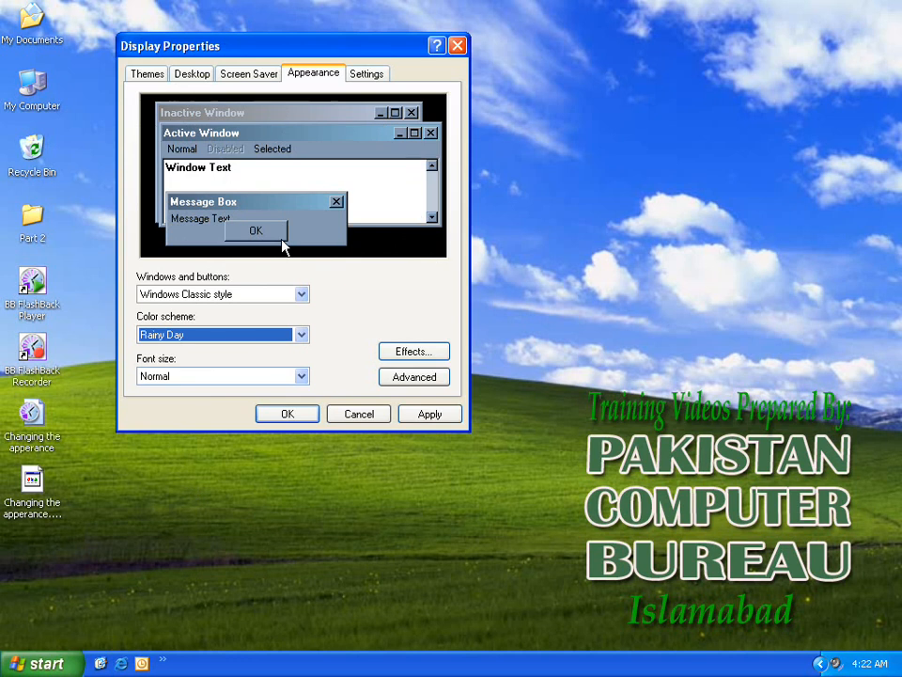
left_click(300, 336)
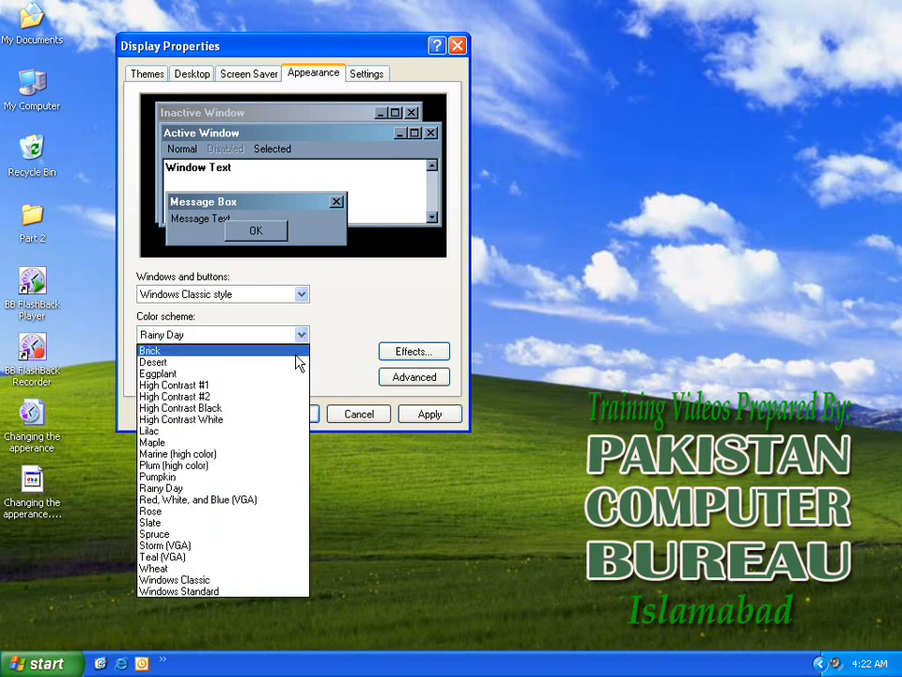
left_click(192, 547)
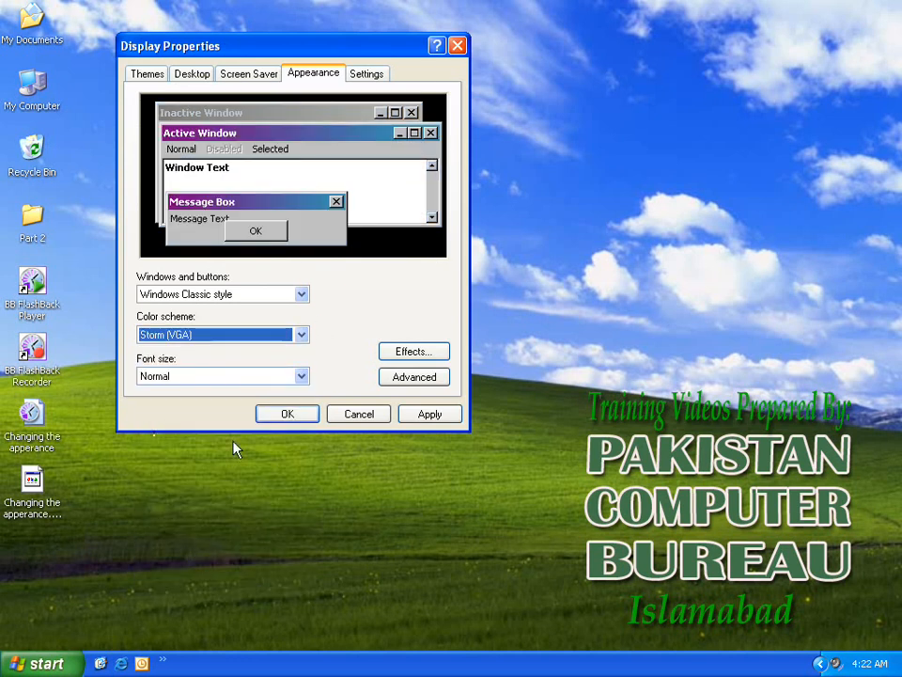
left_click(299, 336)
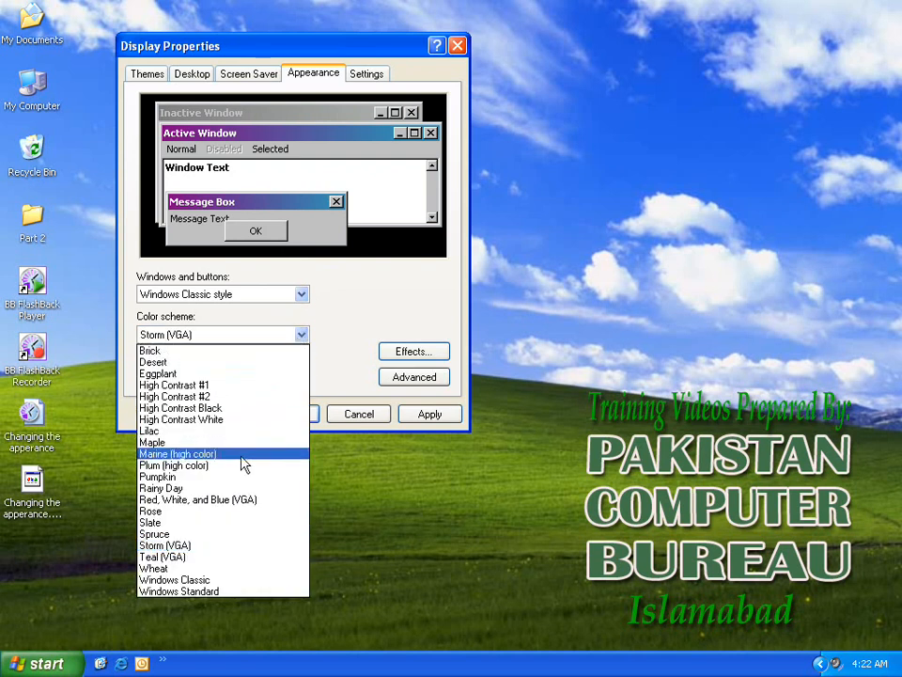
left_click(240, 485)
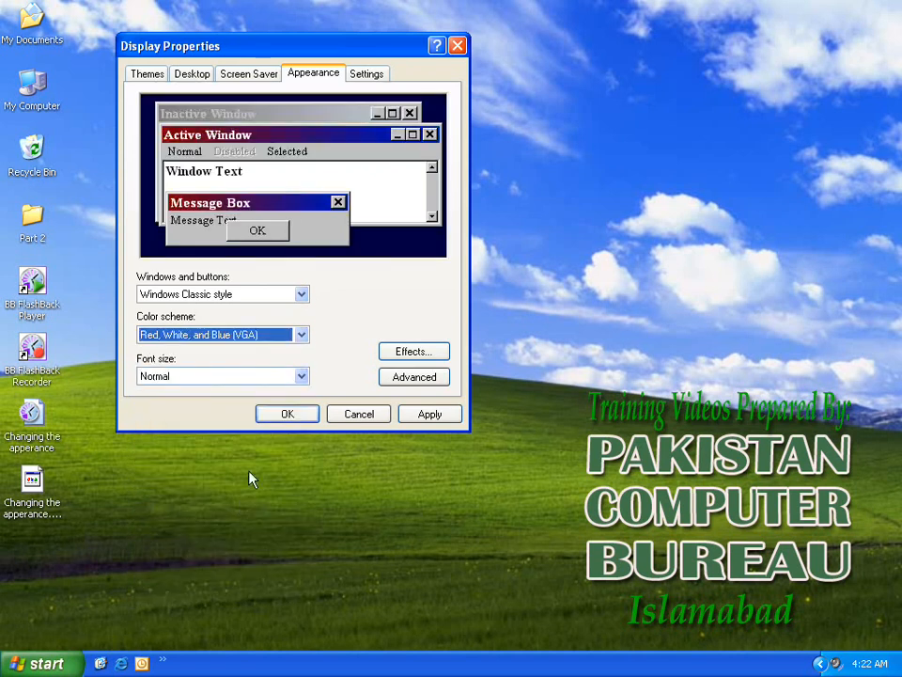
- Preview the Pumpkin and High Contrast Black color schemes, and return the color scheme to Rainy Day
left_click(300, 335)
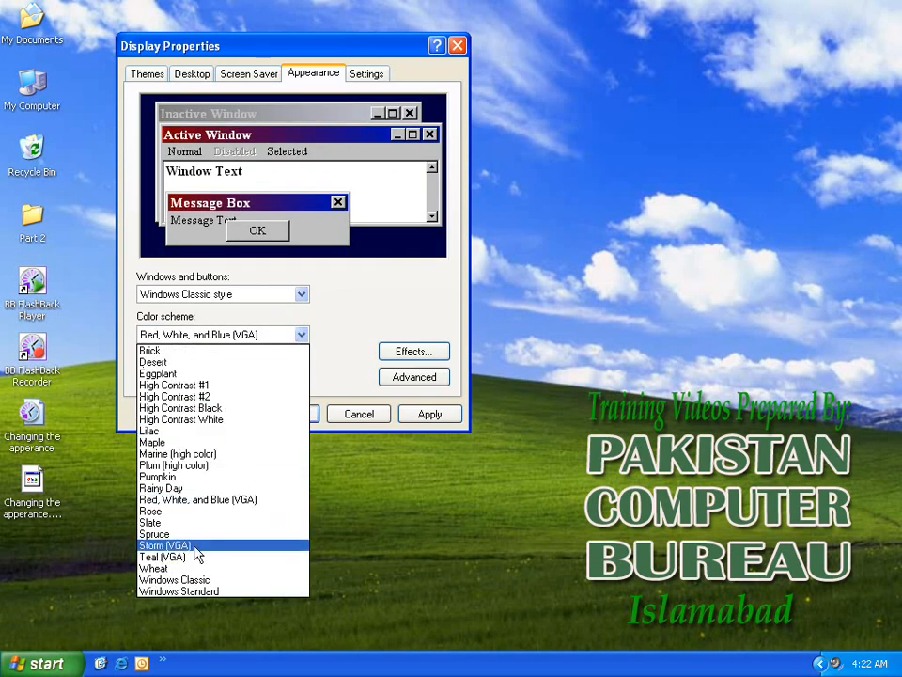
left_click(184, 477)
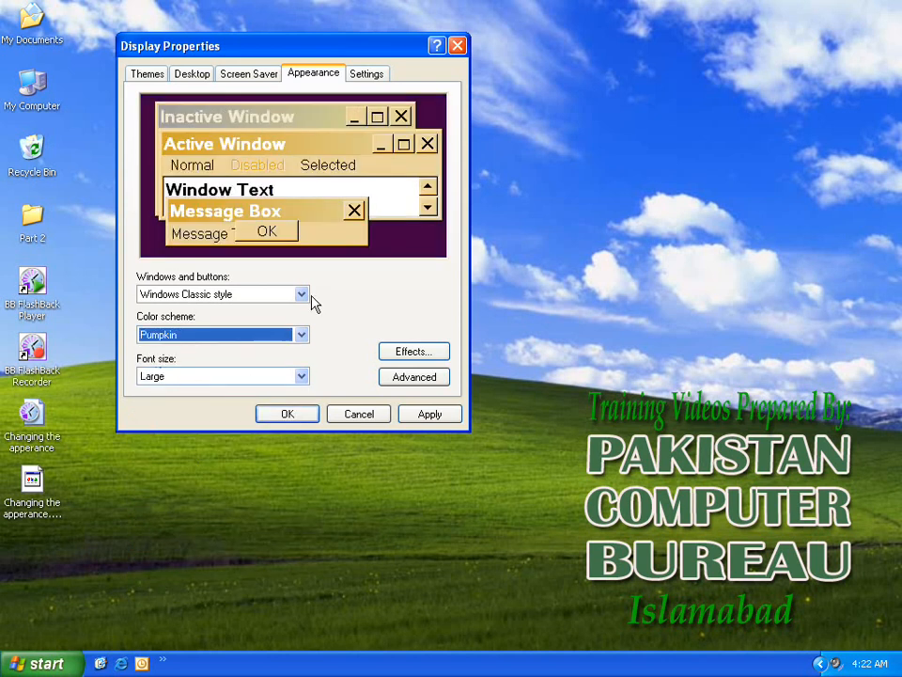
left_click(301, 334)
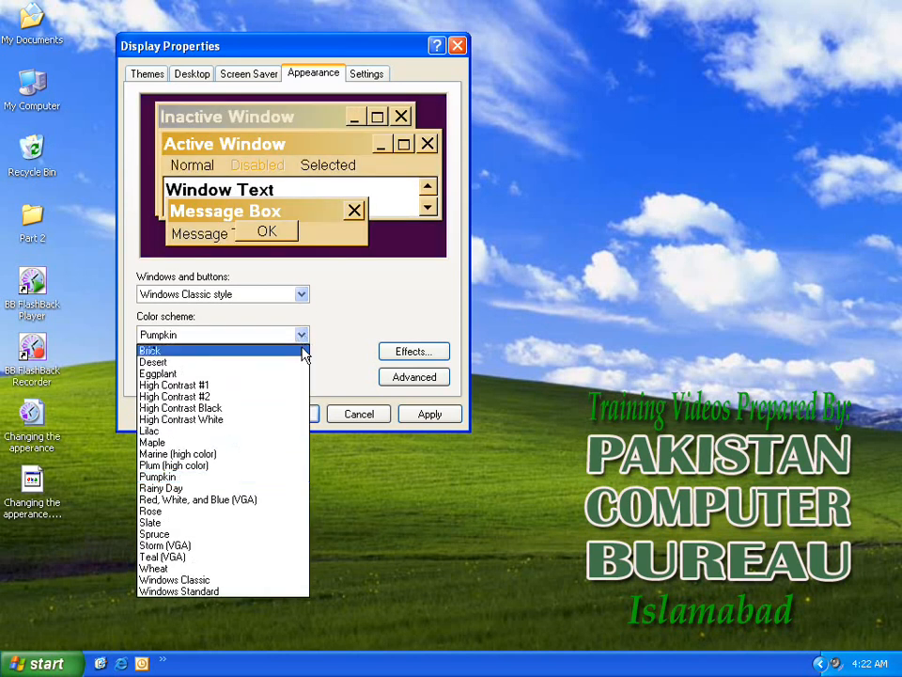
left_click(264, 410)
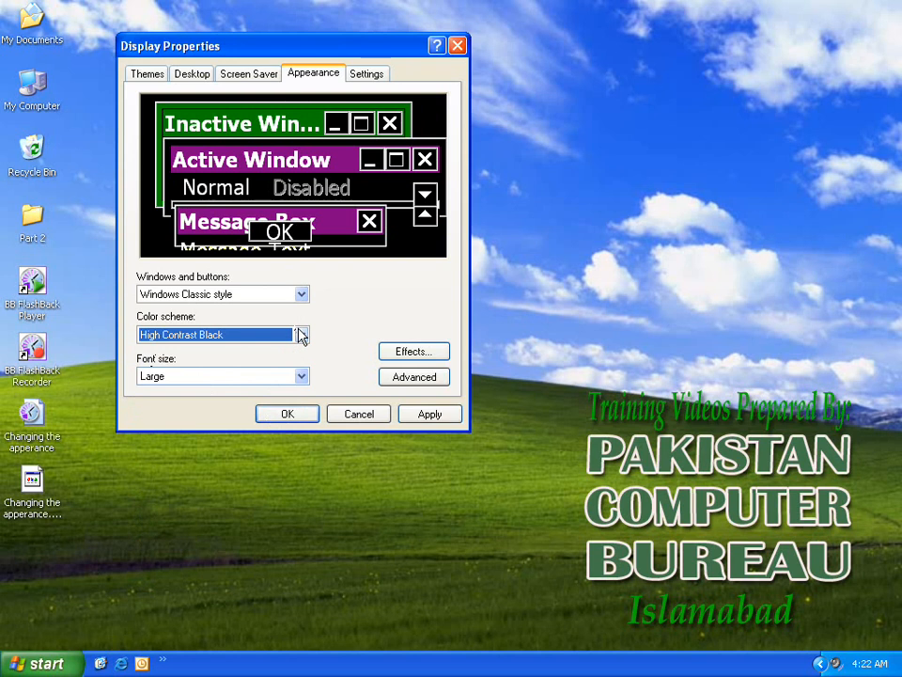
left_click(301, 335)
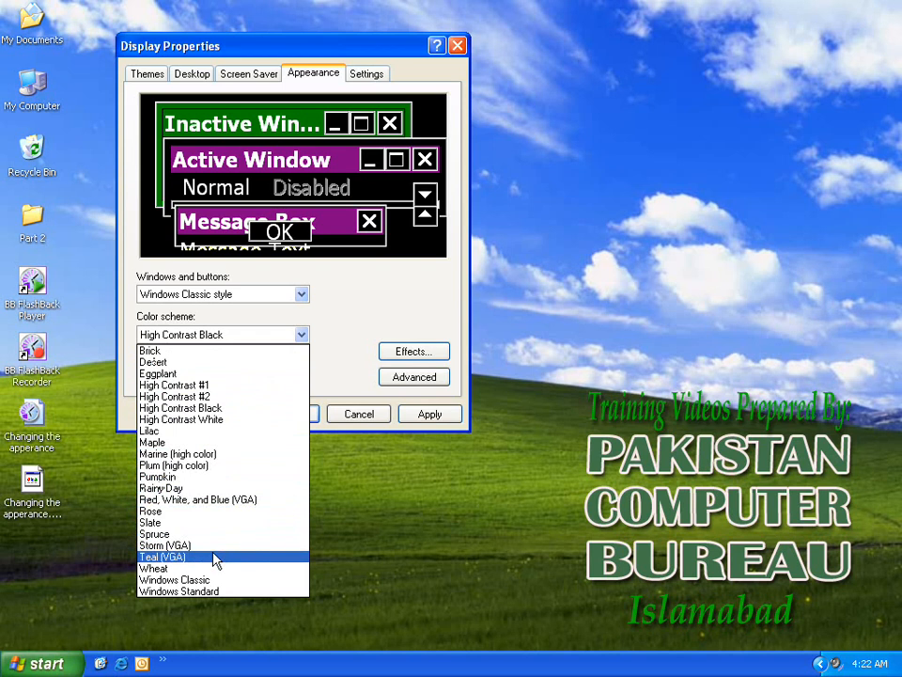
left_click(162, 488)
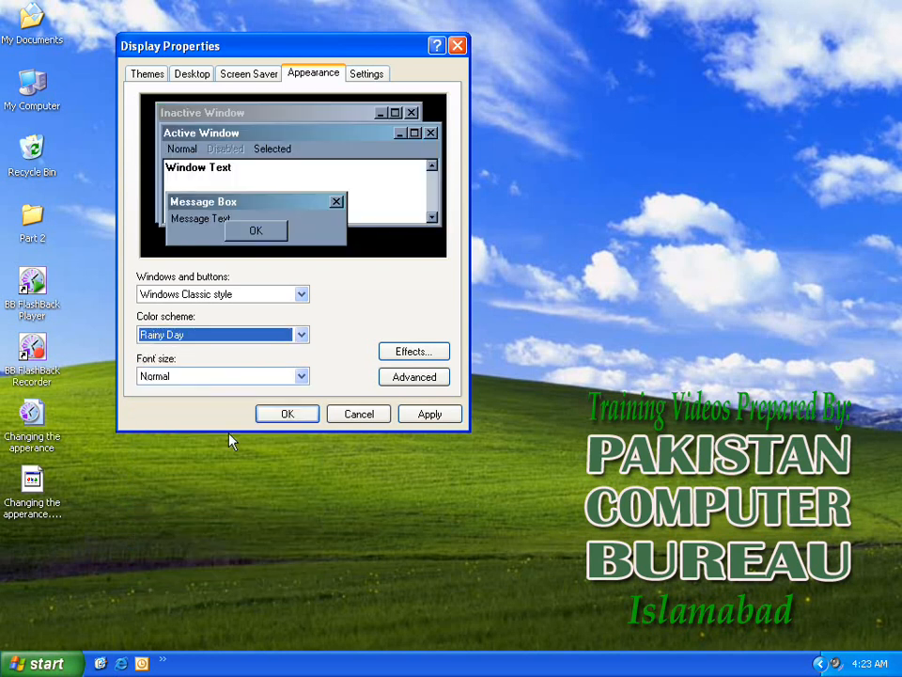
- Set the windows and buttons to Windows XP style, preview the Olive Green color scheme and choose Silver
left_click(297, 296)
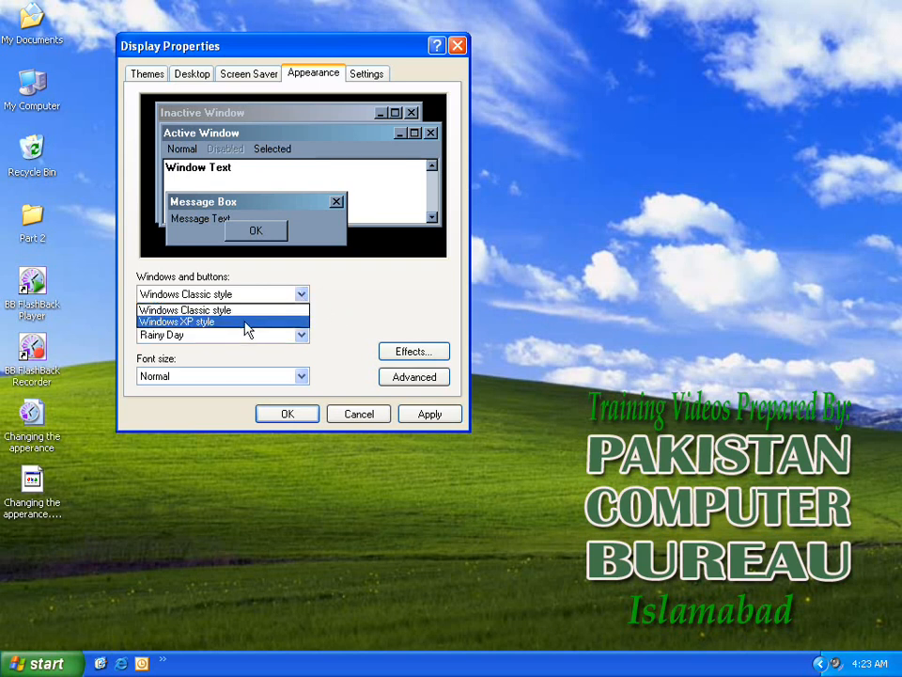
left_click(245, 321)
left_click(301, 335)
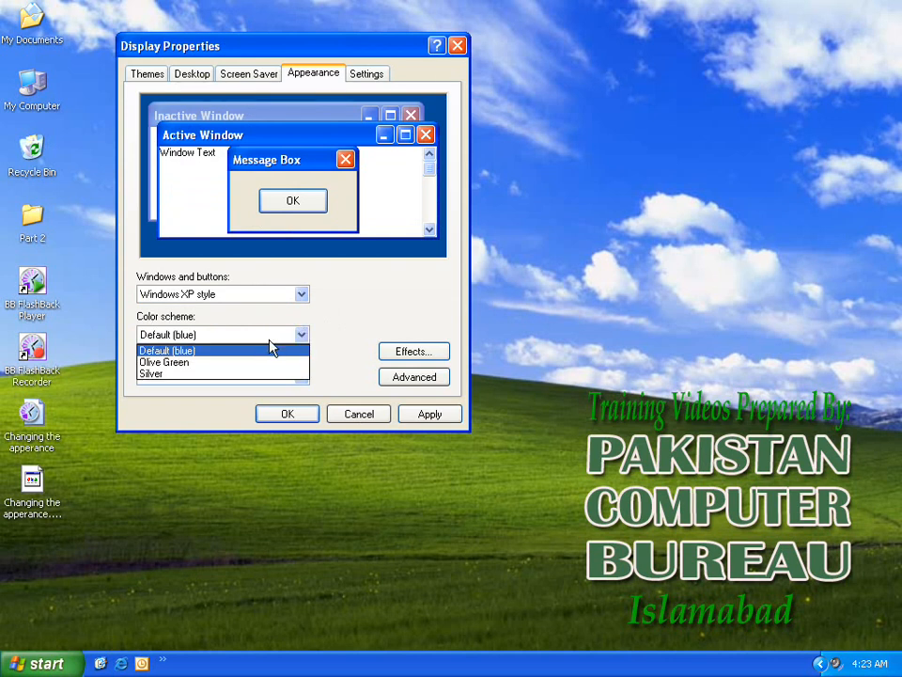
left_click(194, 363)
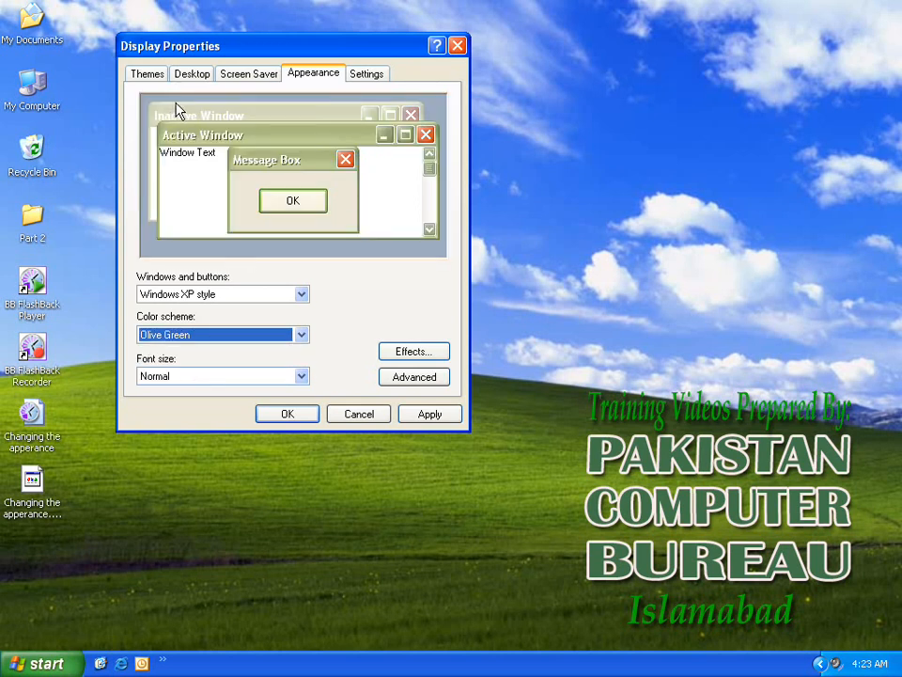
left_click(302, 335)
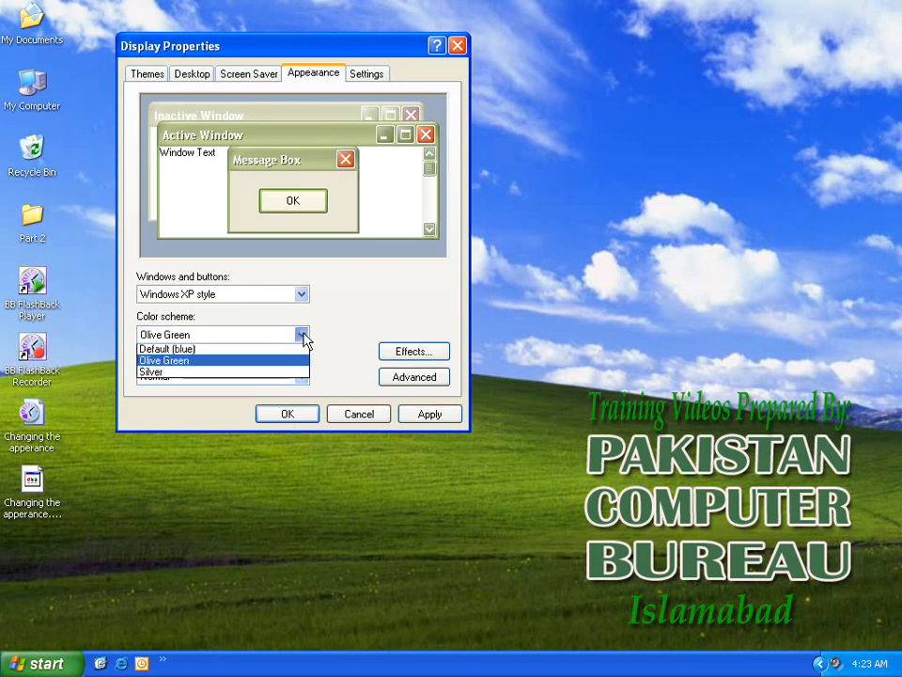
left_click(238, 372)
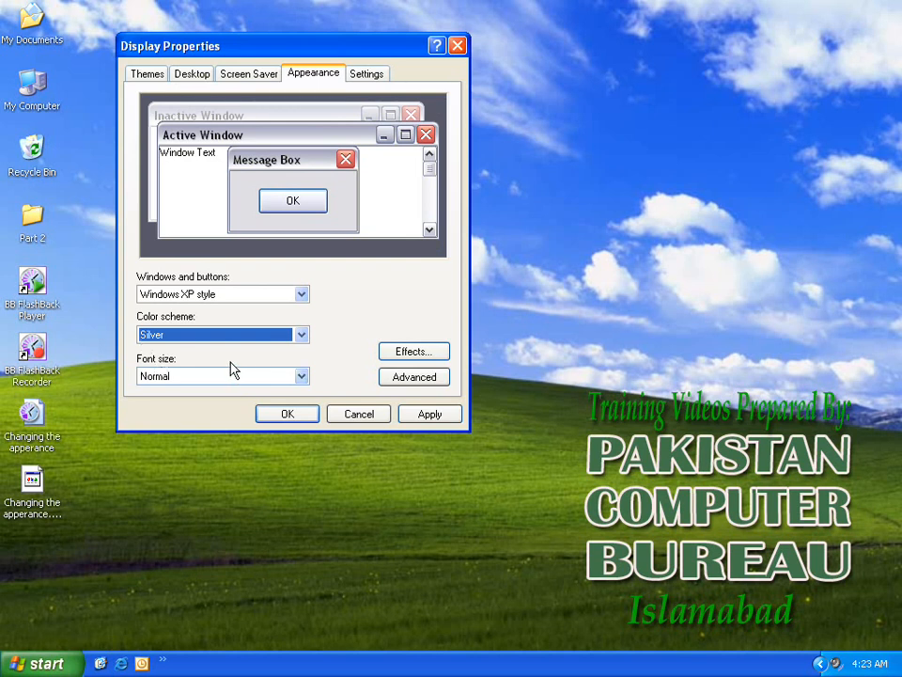
- Preview the Large Fonts and Extra Large Fonts sizes, and return the font size to Normal
left_click(300, 377)
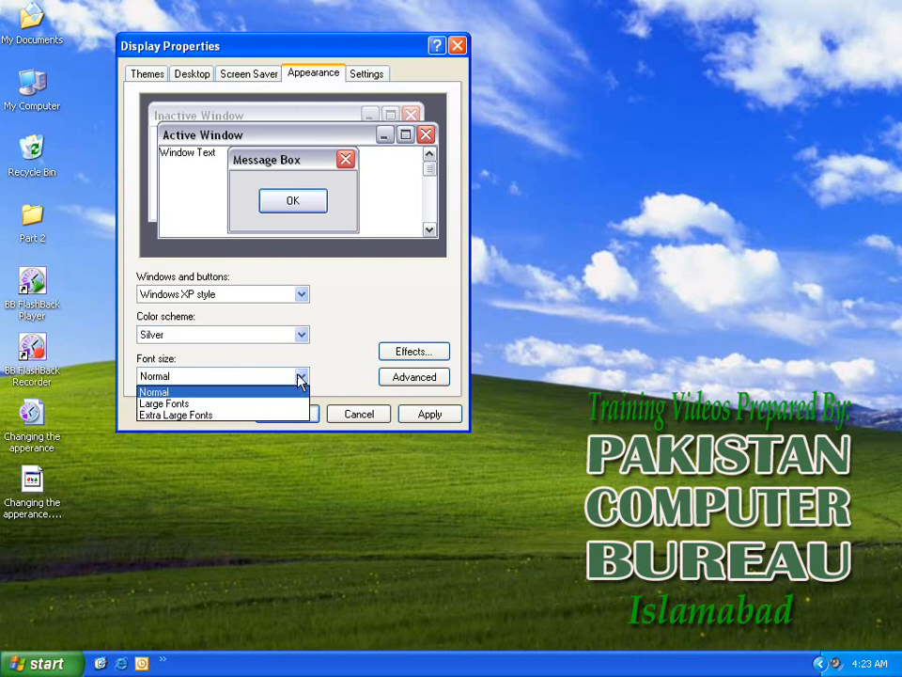
left_click(206, 403)
left_click(301, 377)
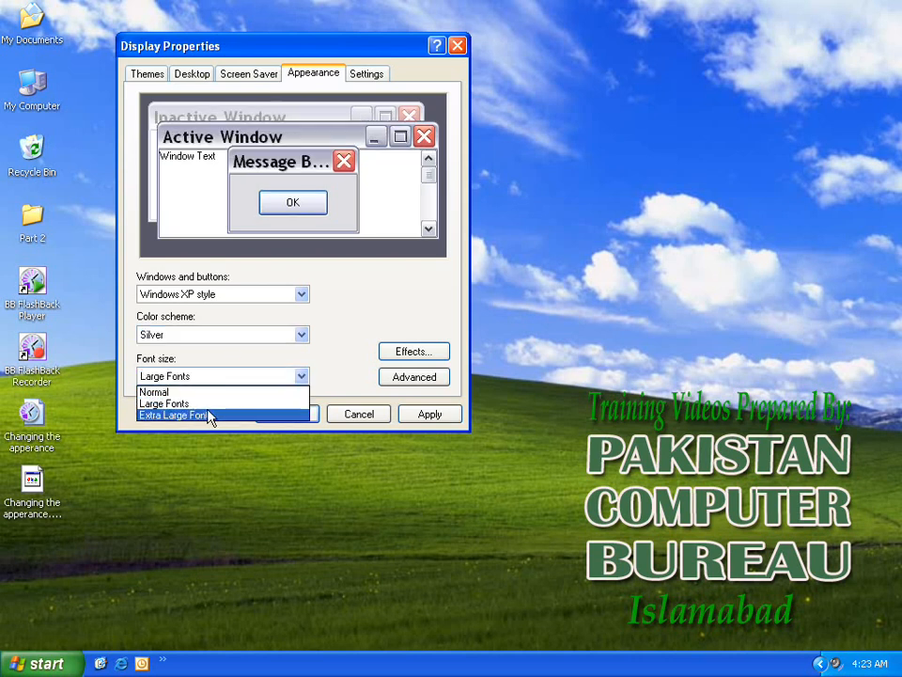
left_click(208, 415)
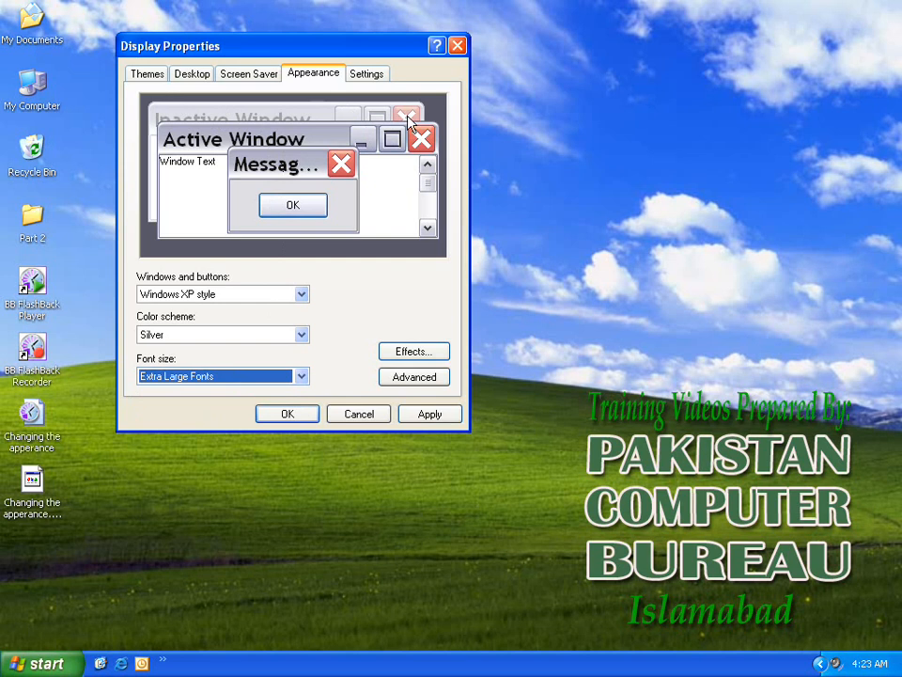
left_click(300, 376)
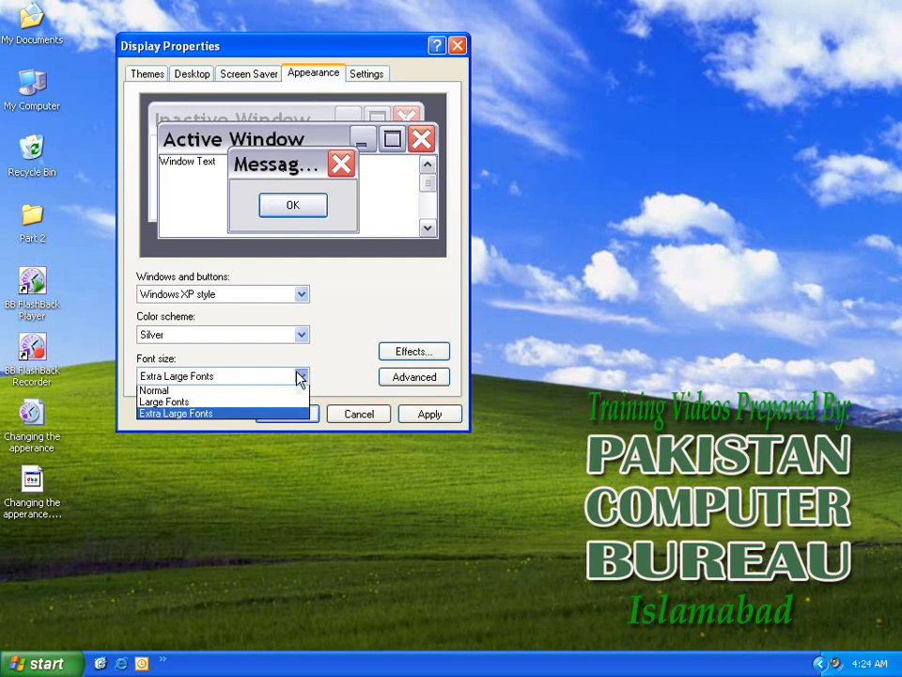
left_click(225, 393)
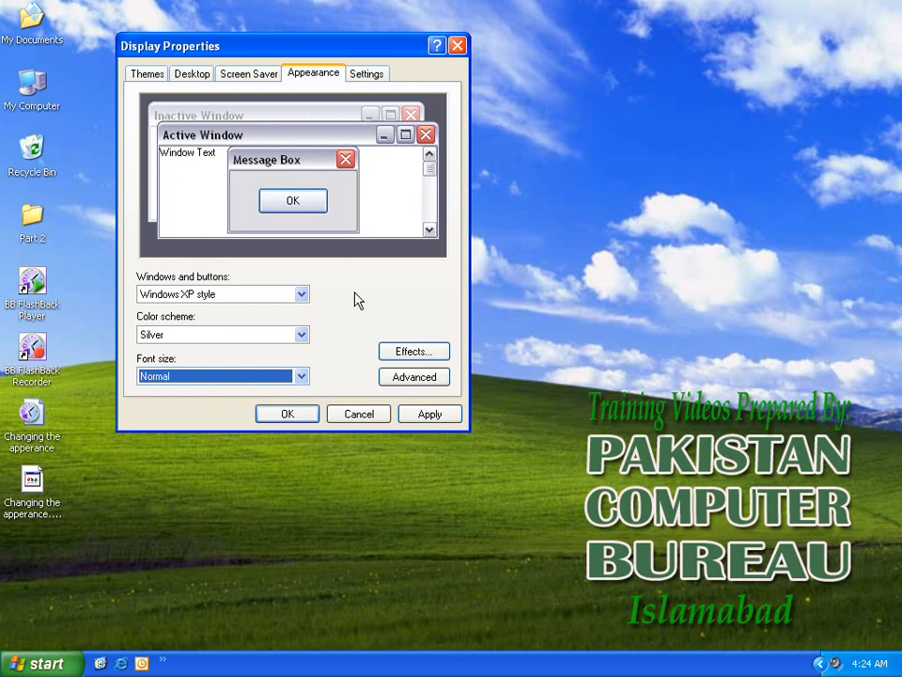
- Open the appearance effects settings and set the transition effect for menus and tooltips to Fade effect
left_click(412, 350)
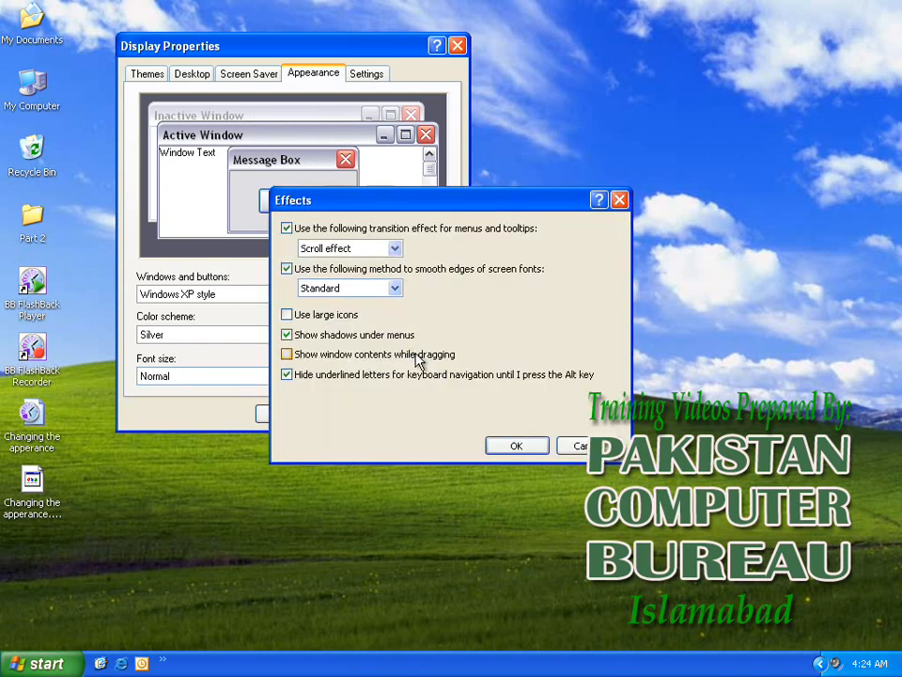
left_click_drag(461, 205, 315, 104)
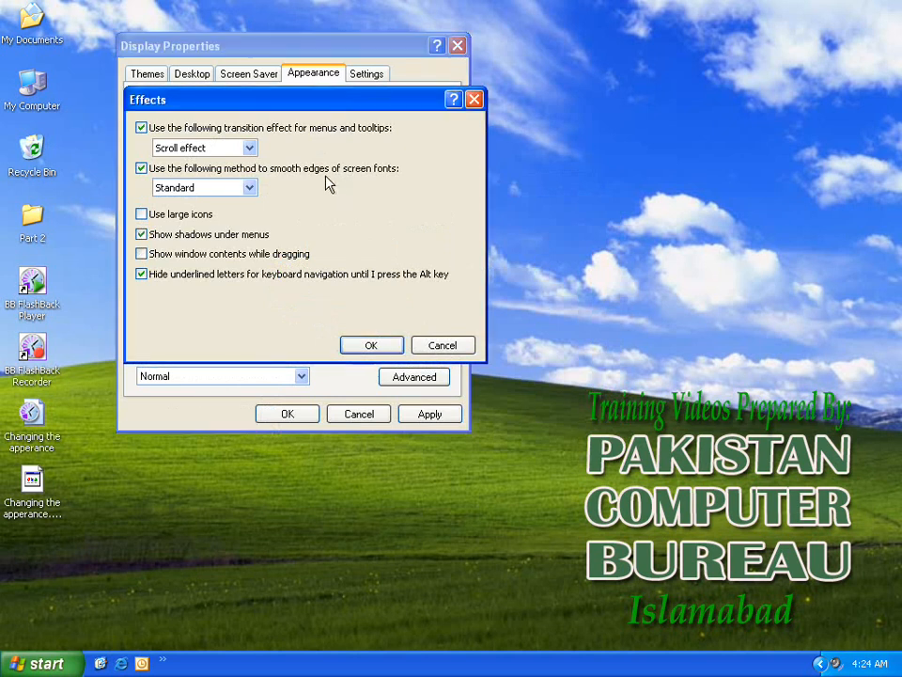
left_click(250, 149)
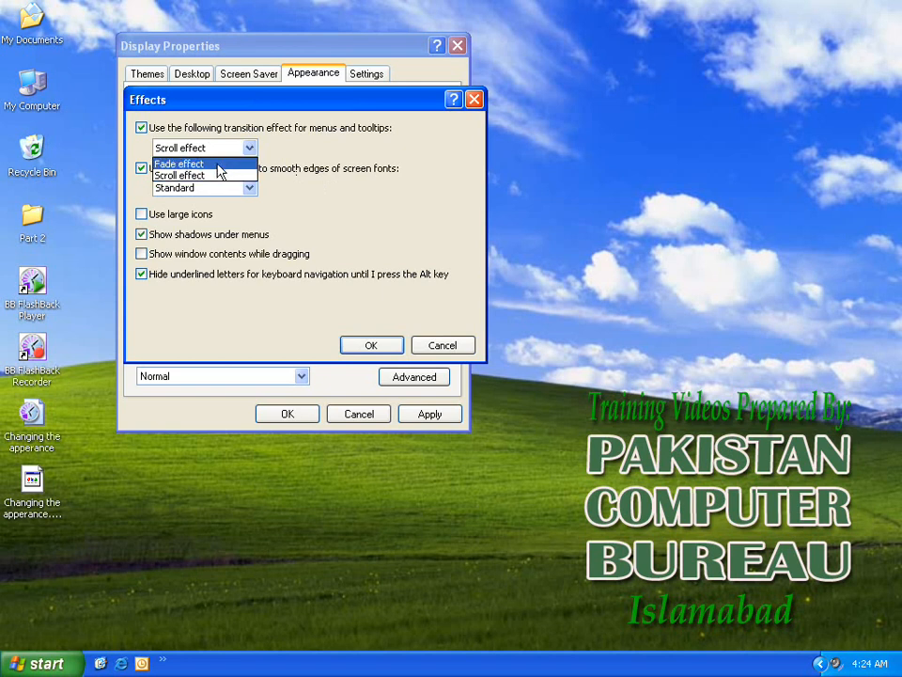
left_click(218, 164)
- Set the menu and tooltip transition back to Scroll effect and the font-edge smoothing method to ClearType
left_click(248, 149)
left_click(226, 174)
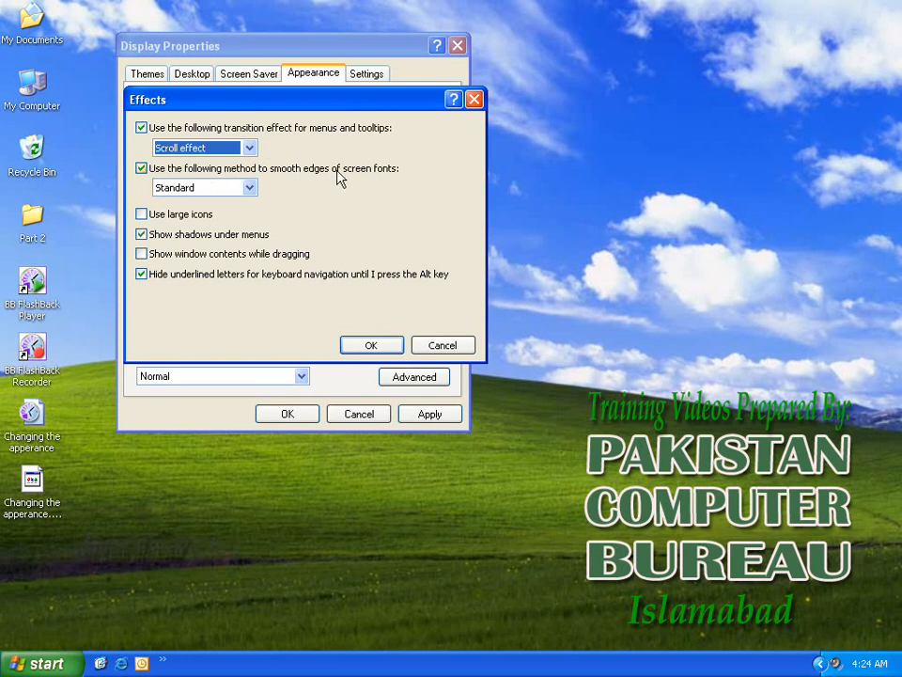
left_click(252, 187)
left_click(240, 216)
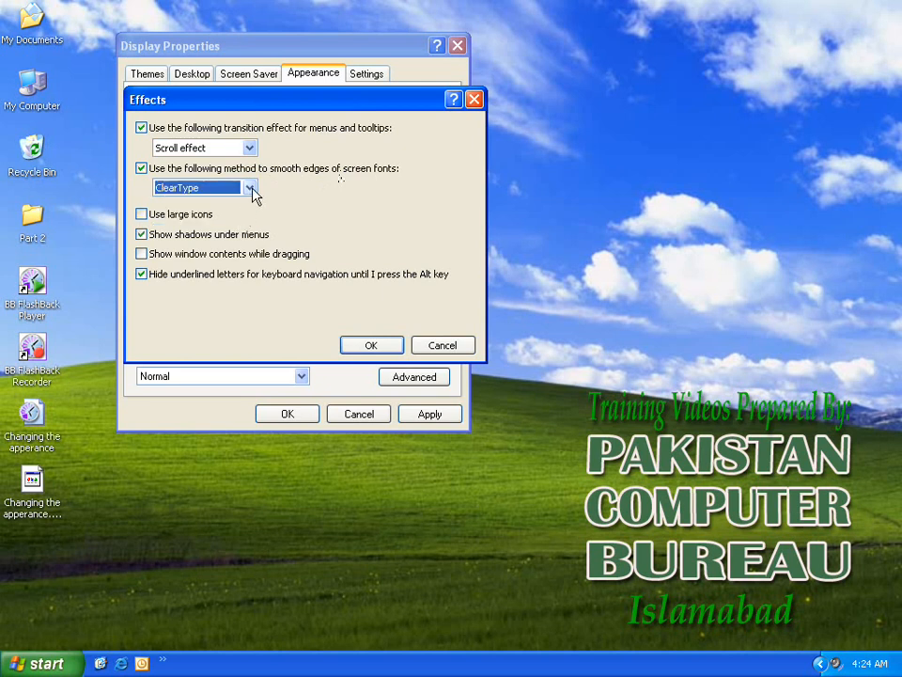
- Set the font-edge smoothing method to Standard, toggle large icons on and off, and cancel the effects settings
left_click(250, 190)
left_click(233, 204)
left_click(141, 215)
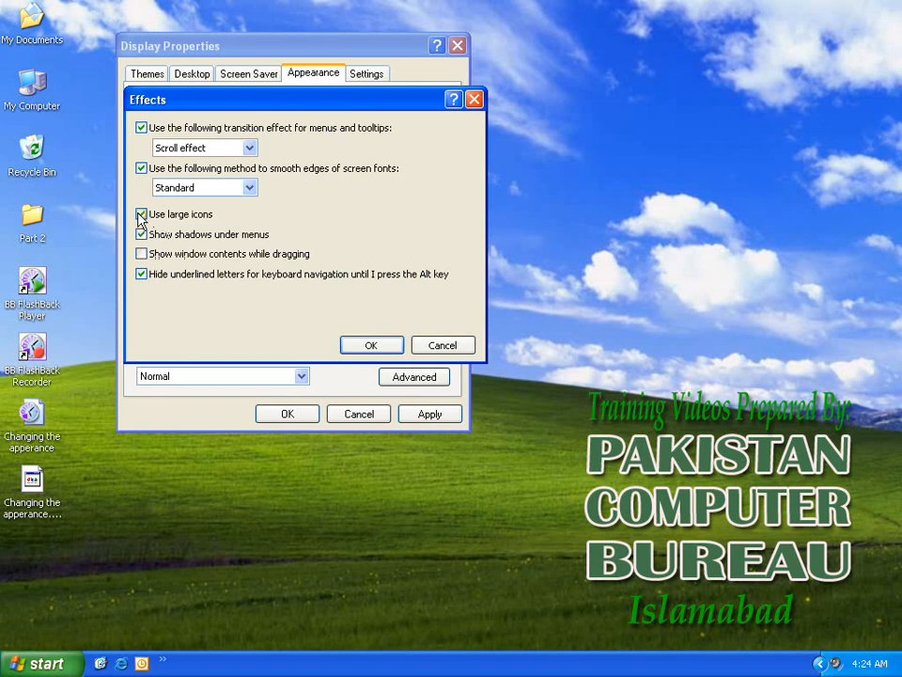
left_click(141, 215)
left_click(429, 344)
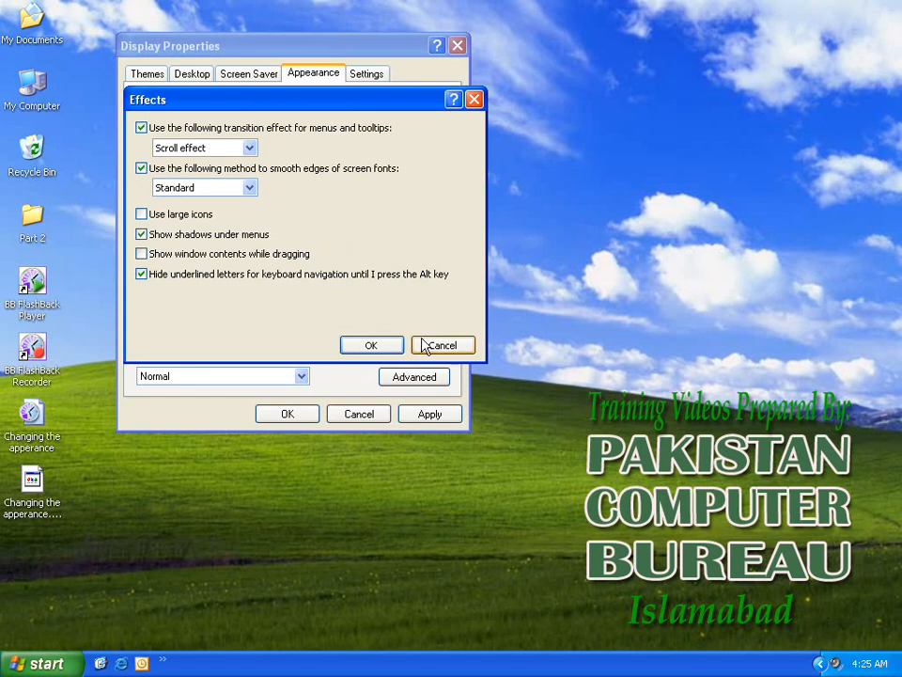
- Open the advanced appearance settings and look at the Color 1 palette available for the Desktop item
left_click(406, 380)
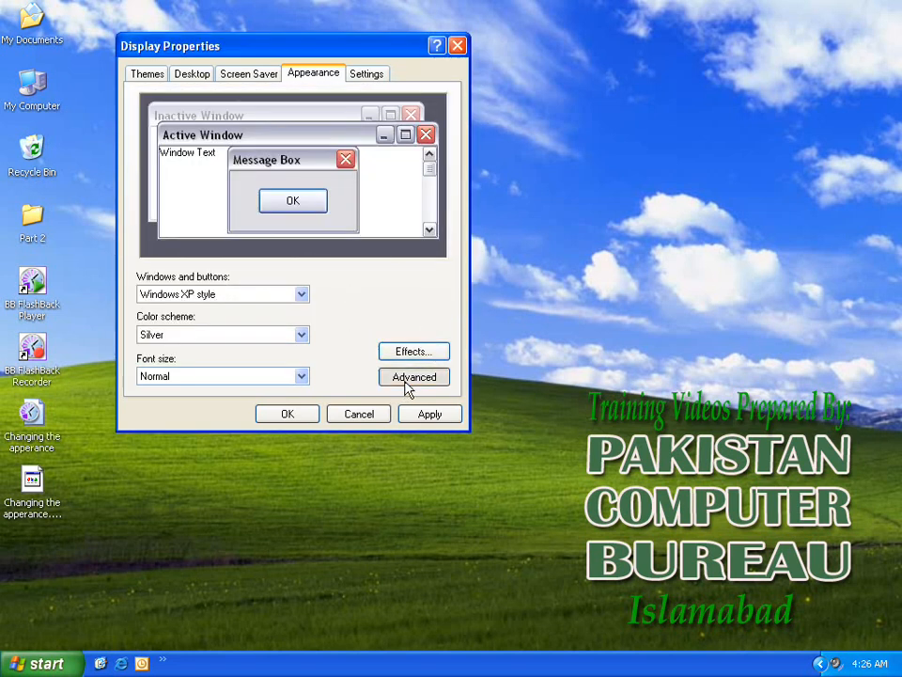
left_click_drag(419, 158, 247, 63)
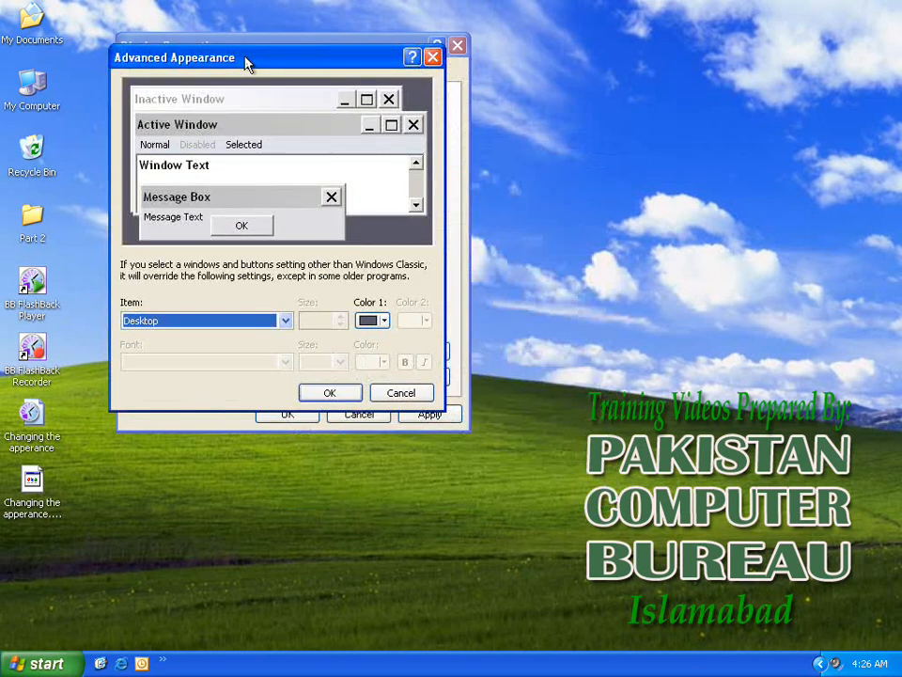
left_click_drag(248, 61, 447, 139)
left_click_drag(252, 49, 268, 67)
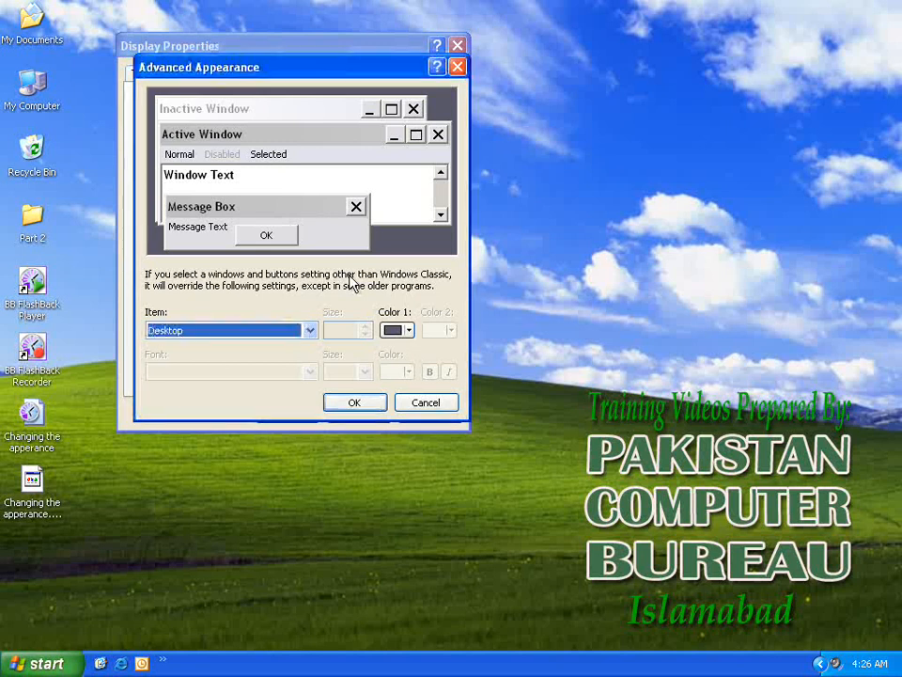
left_click(410, 331)
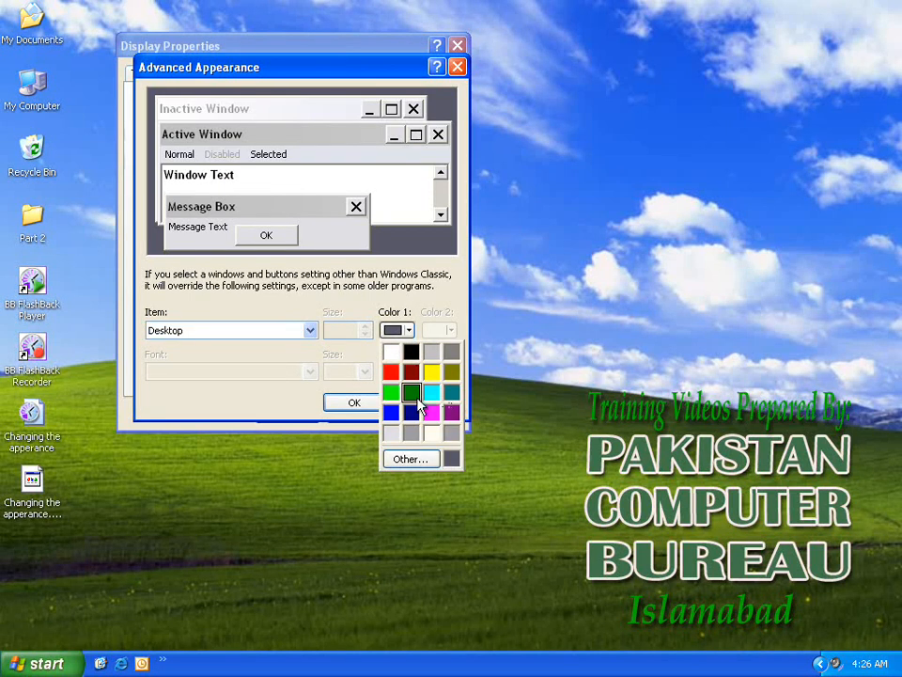
left_click(340, 305)
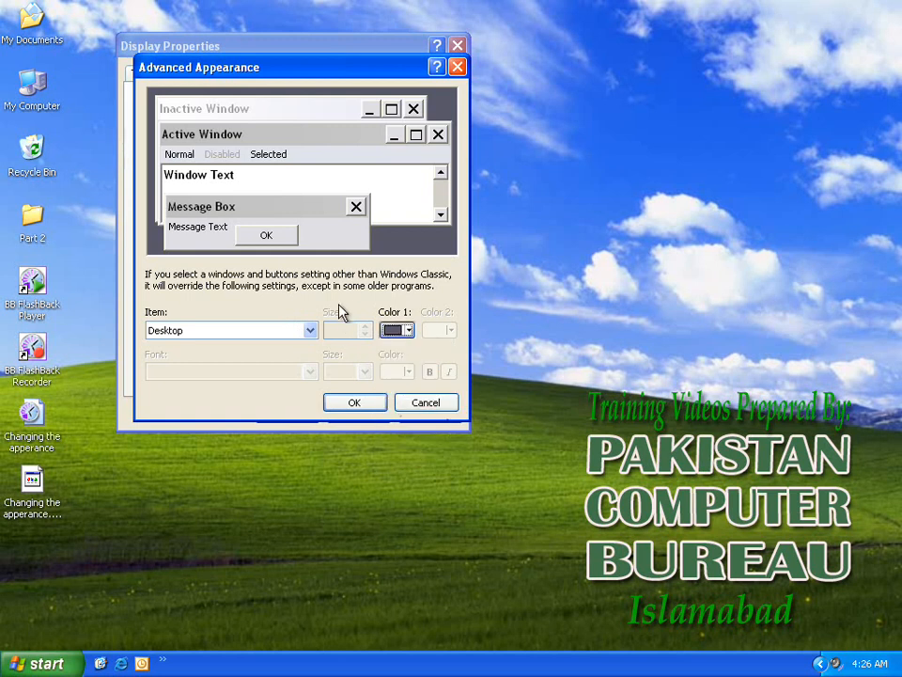
- Select the Menu item, try black and yellow as its Color 1, and return it to white
left_click(310, 330)
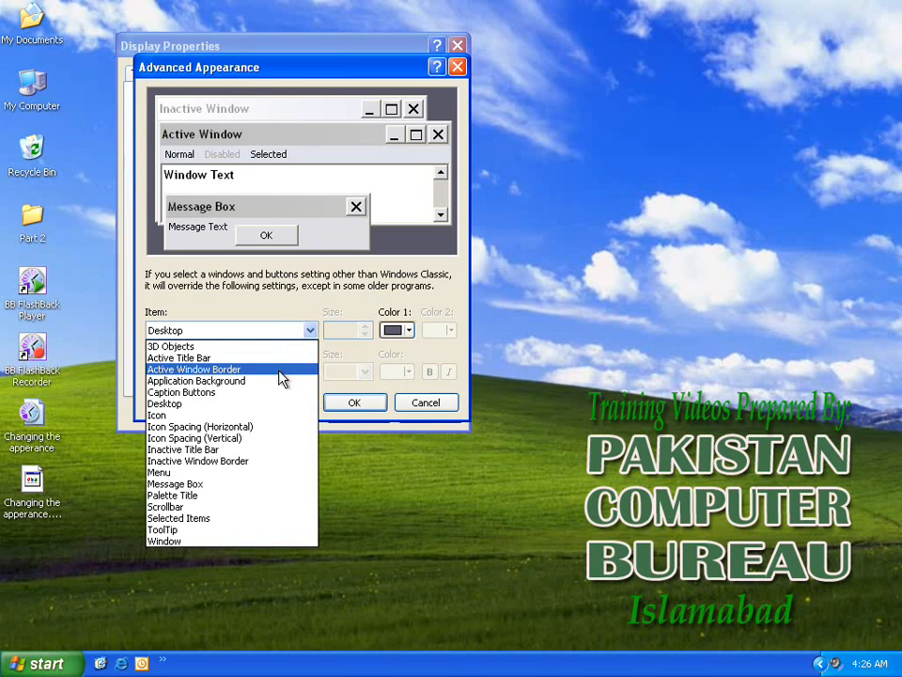
left_click(220, 479)
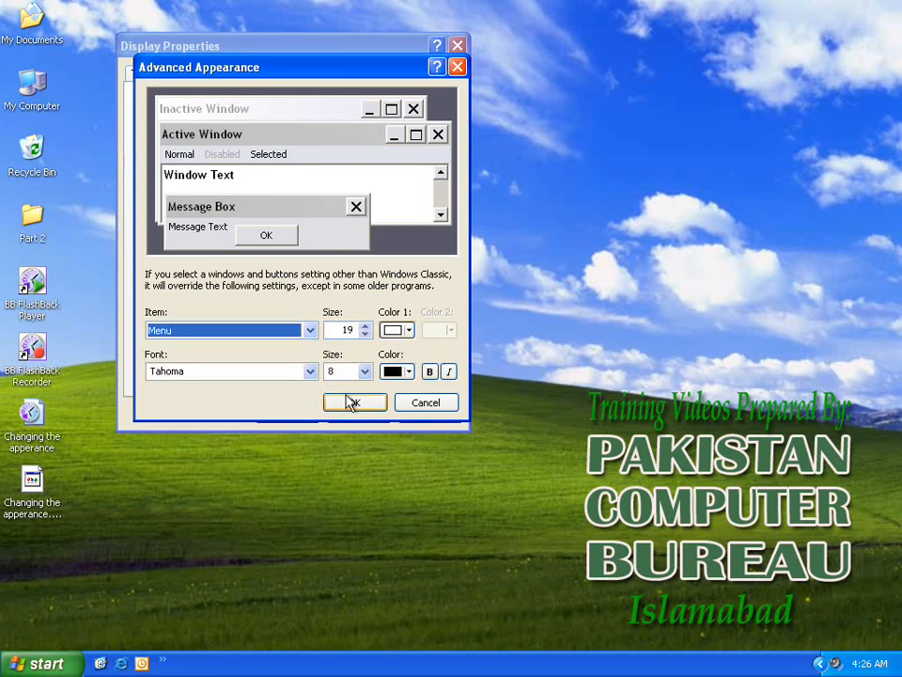
left_click(410, 330)
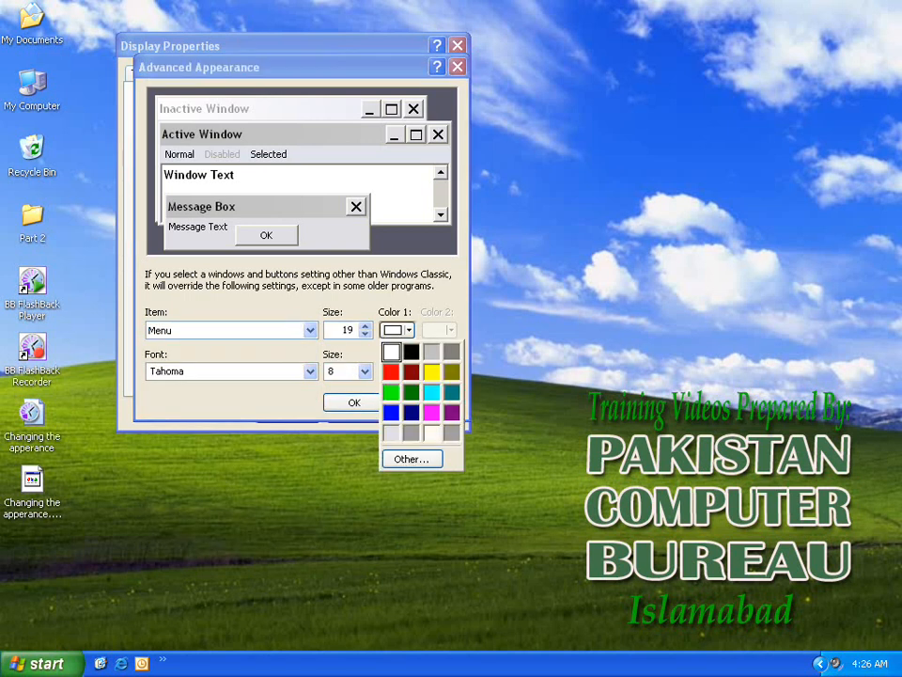
left_click(417, 353)
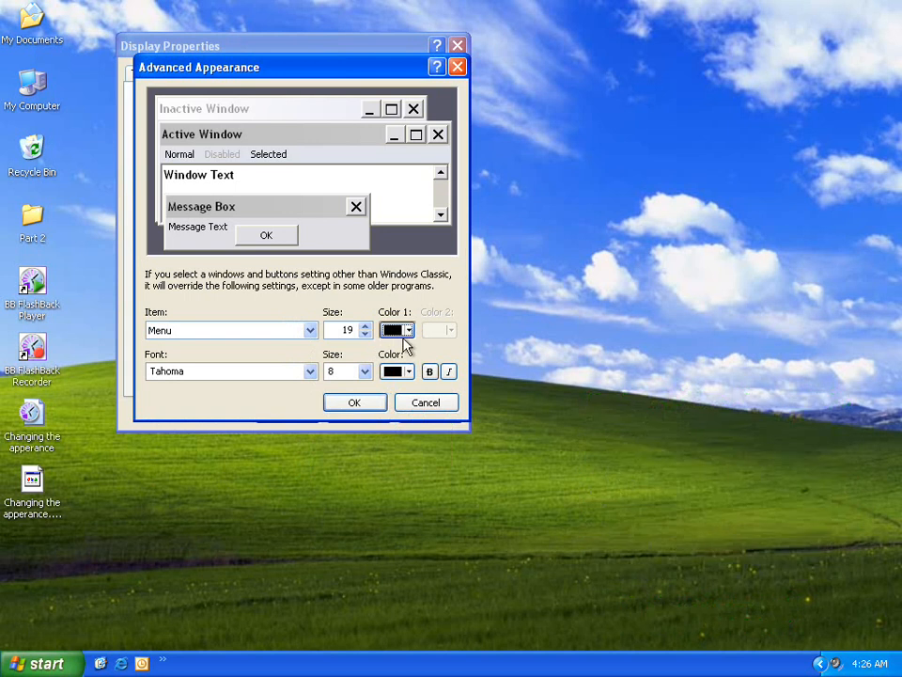
left_click(406, 331)
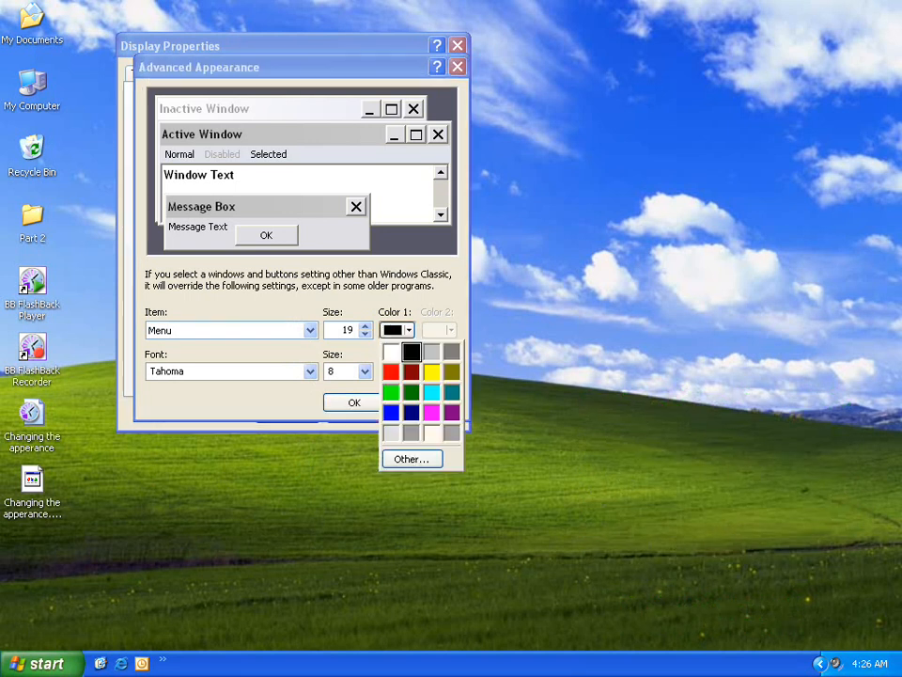
left_click(429, 372)
left_click(406, 330)
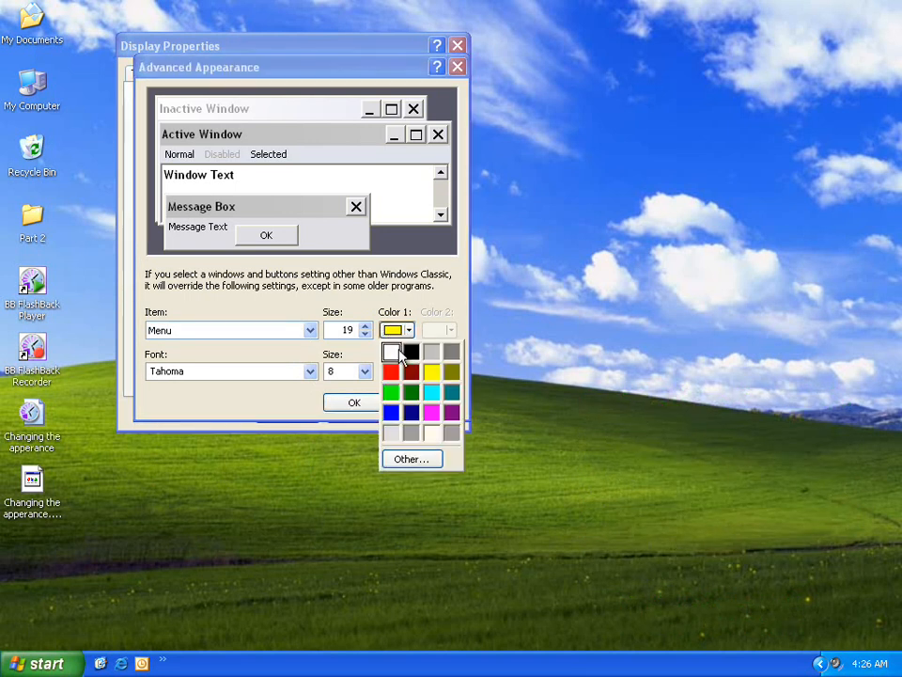
left_click(397, 353)
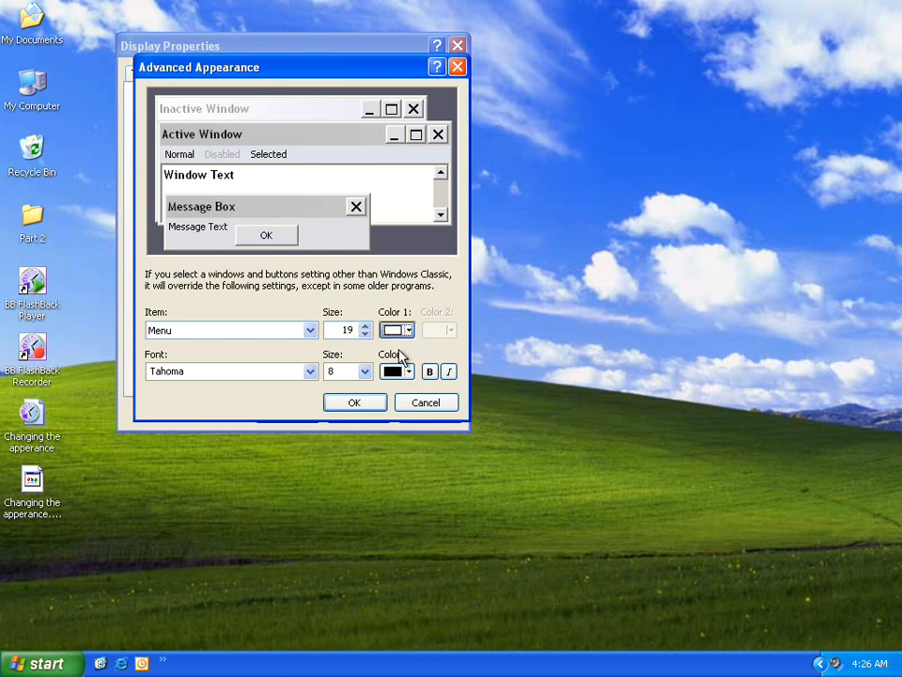
- Preview the Lucida Calligraphy and OCR A Extended fonts for the Menu item, and choose Goudy Old Style
left_click(311, 372)
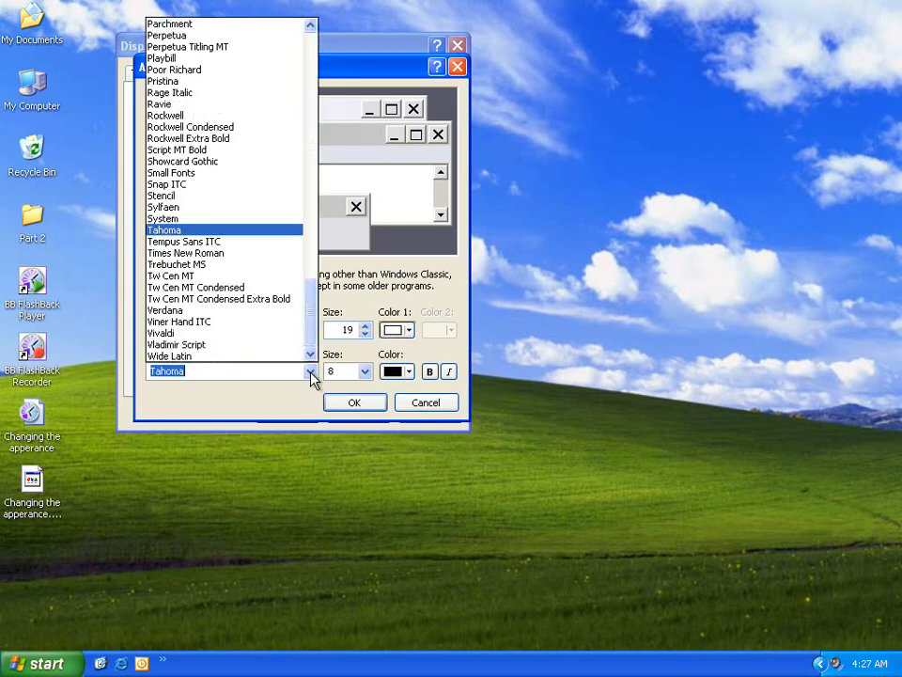
left_click_drag(312, 308, 302, 214)
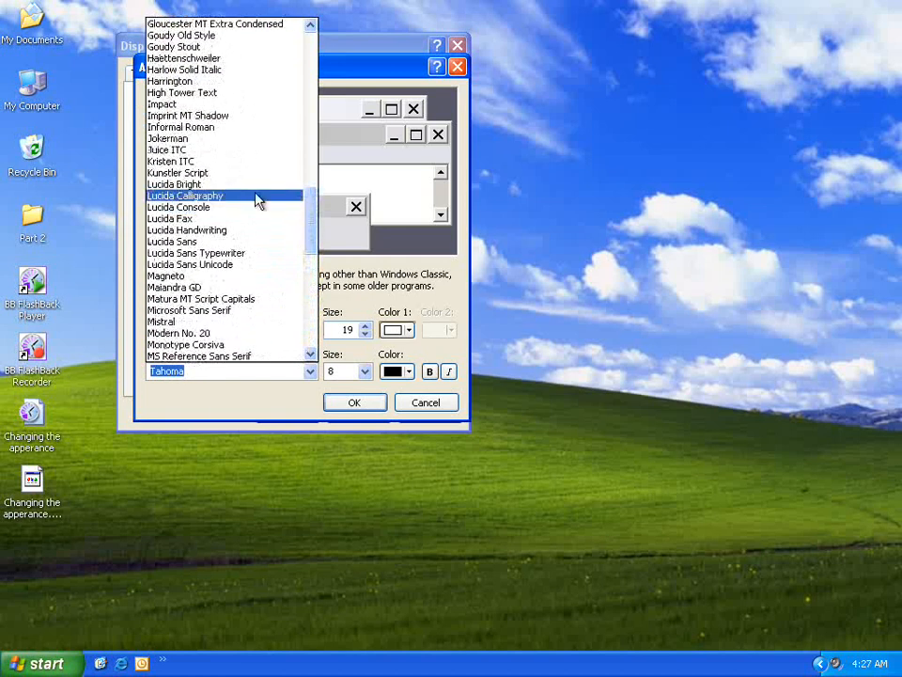
left_click(259, 195)
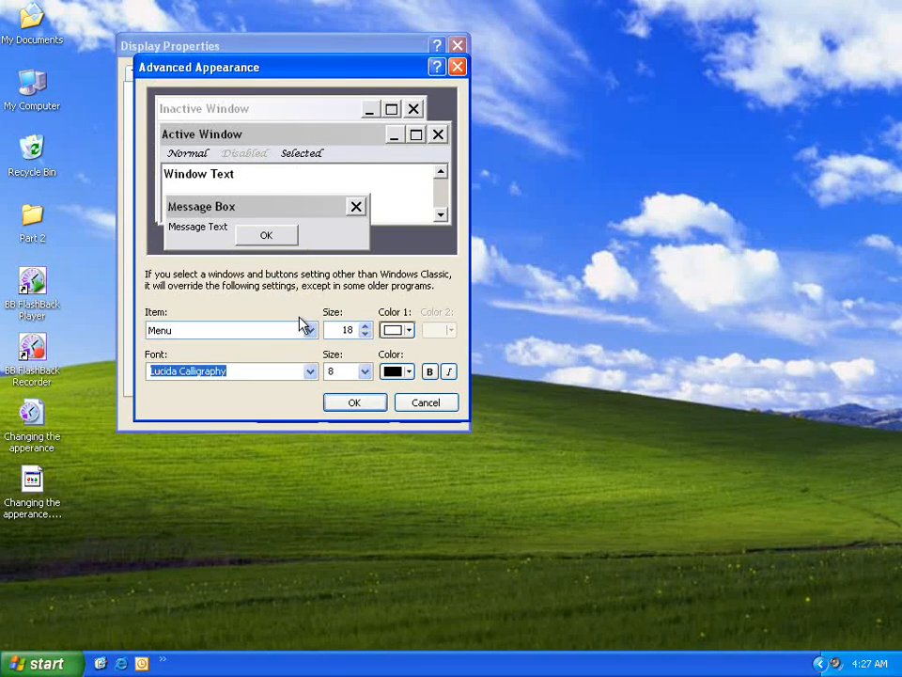
left_click(310, 372)
left_click(256, 243)
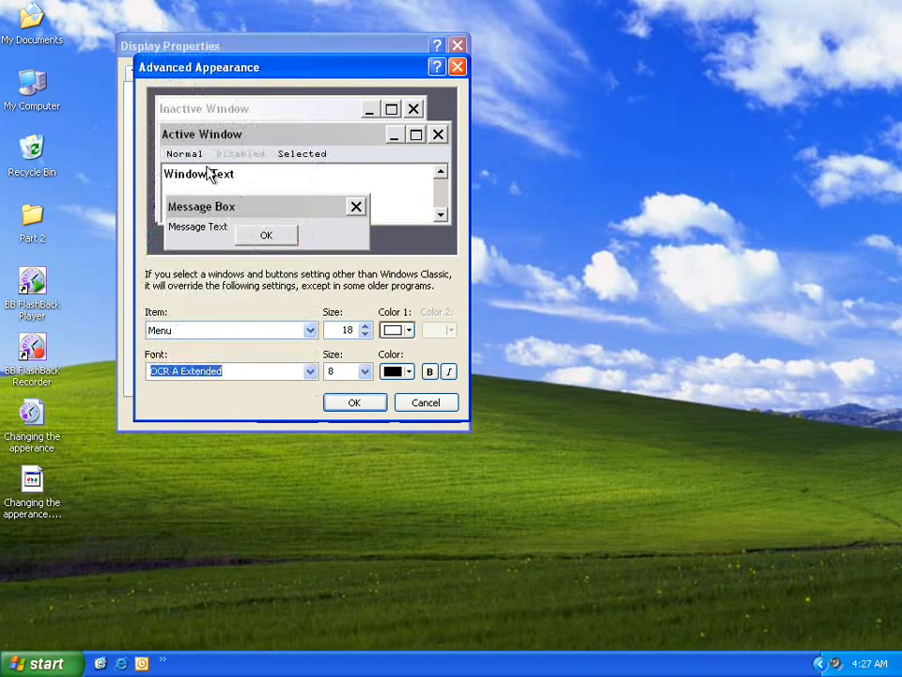
left_click(309, 372)
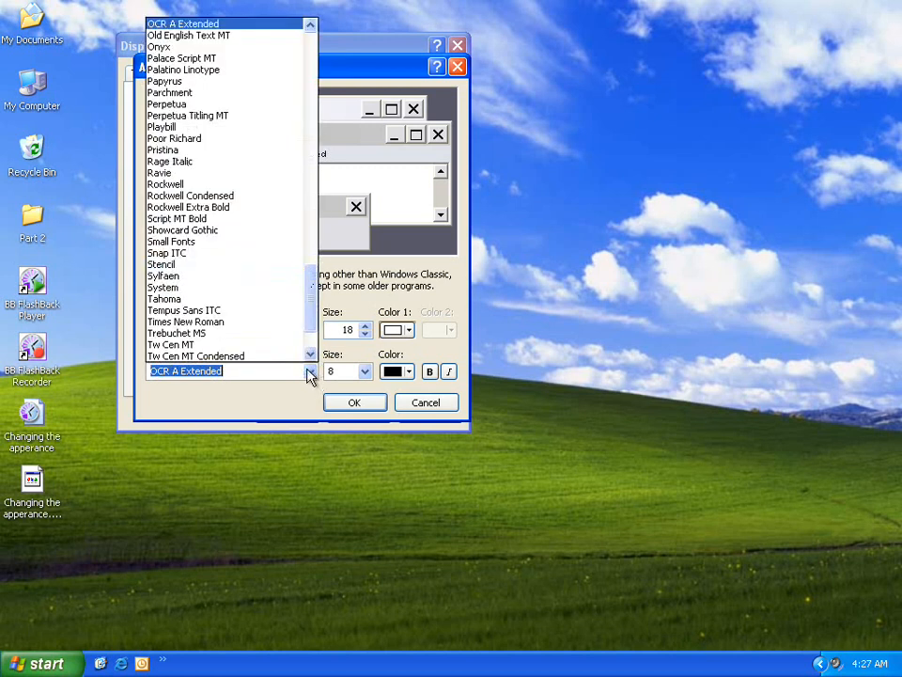
left_click_drag(320, 306, 310, 212)
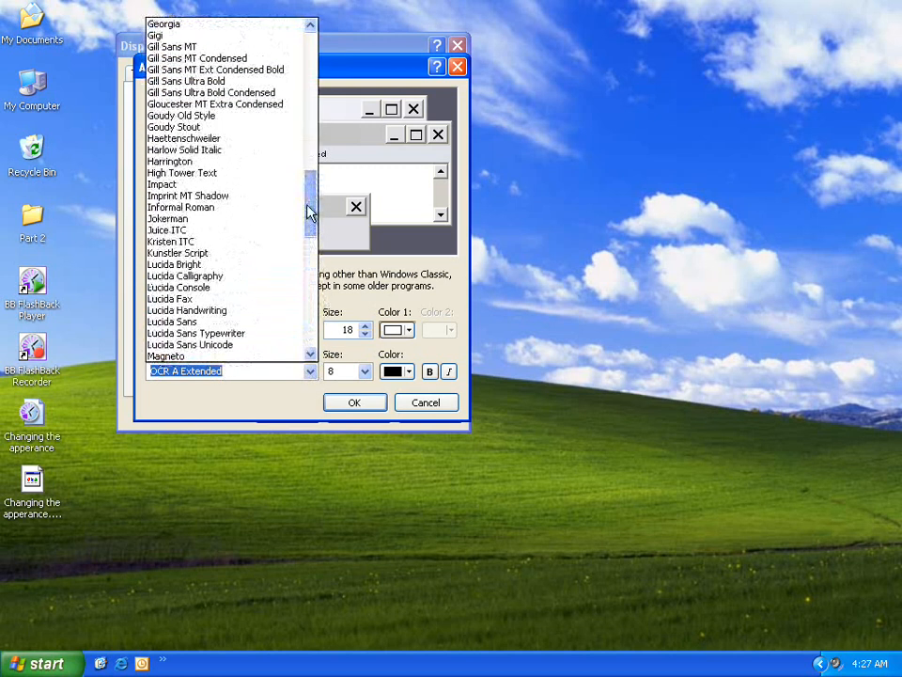
left_click(198, 116)
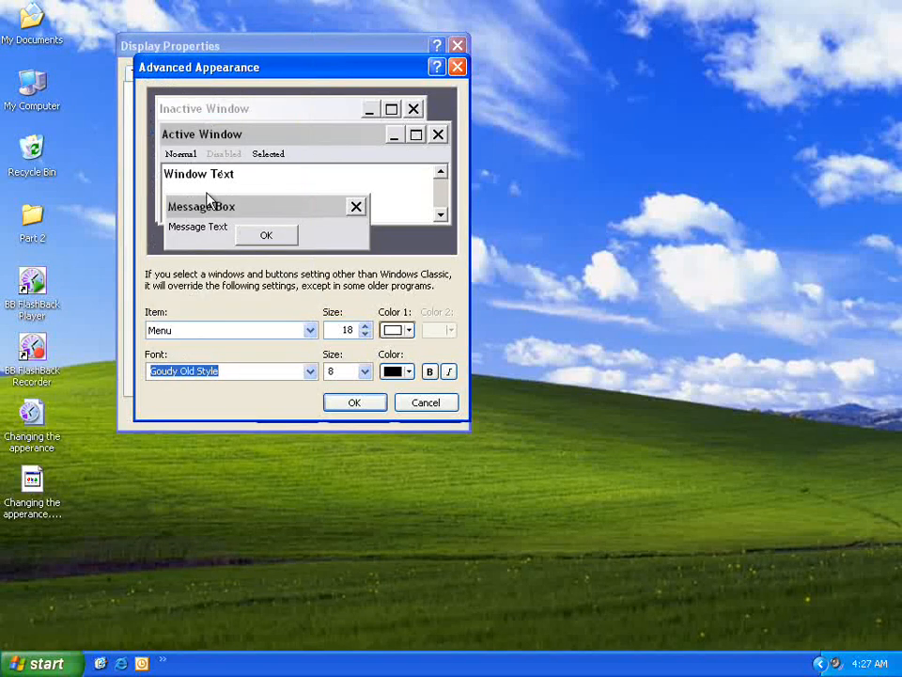
- Try magenta and choose dark blue as the menu font color, and toggle italic on and off
left_click(409, 372)
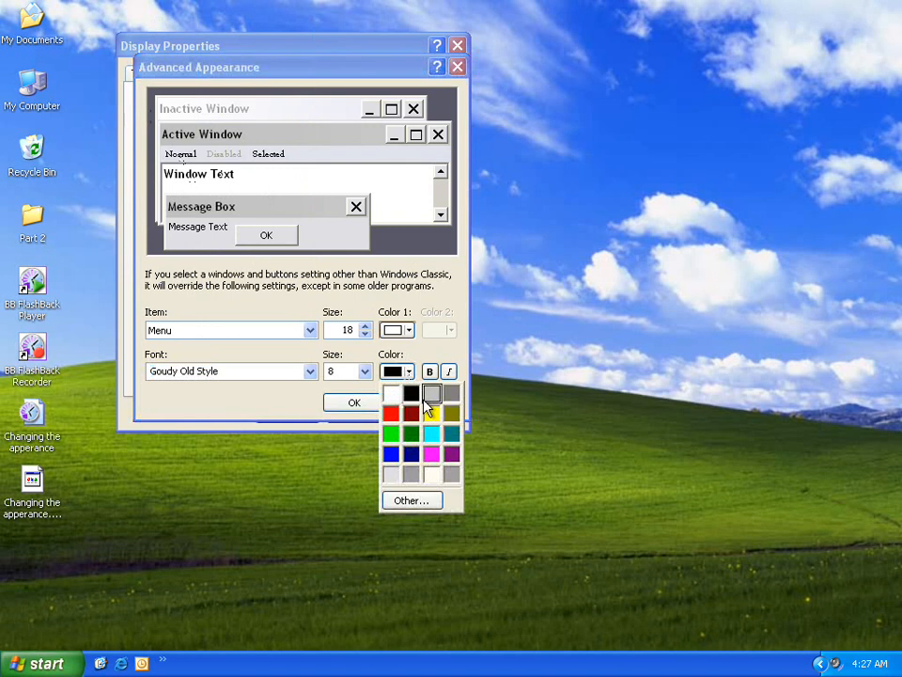
left_click(431, 455)
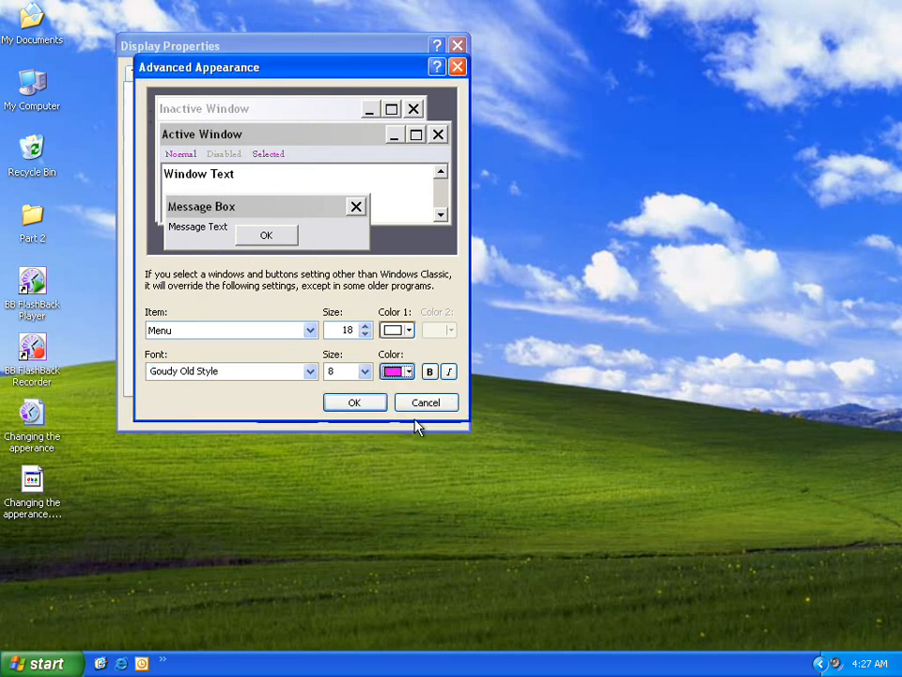
left_click(410, 372)
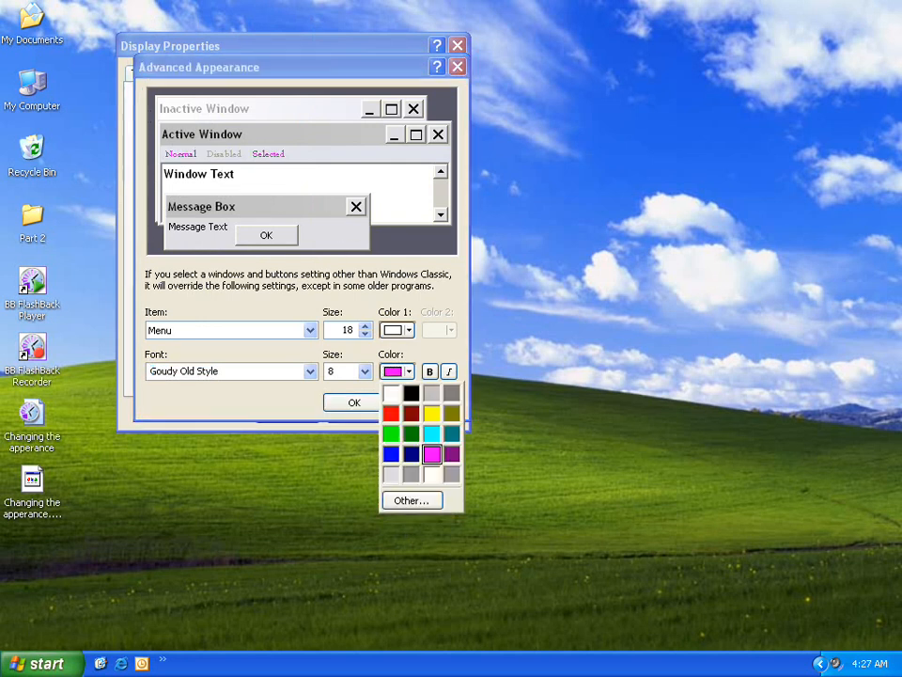
left_click(411, 456)
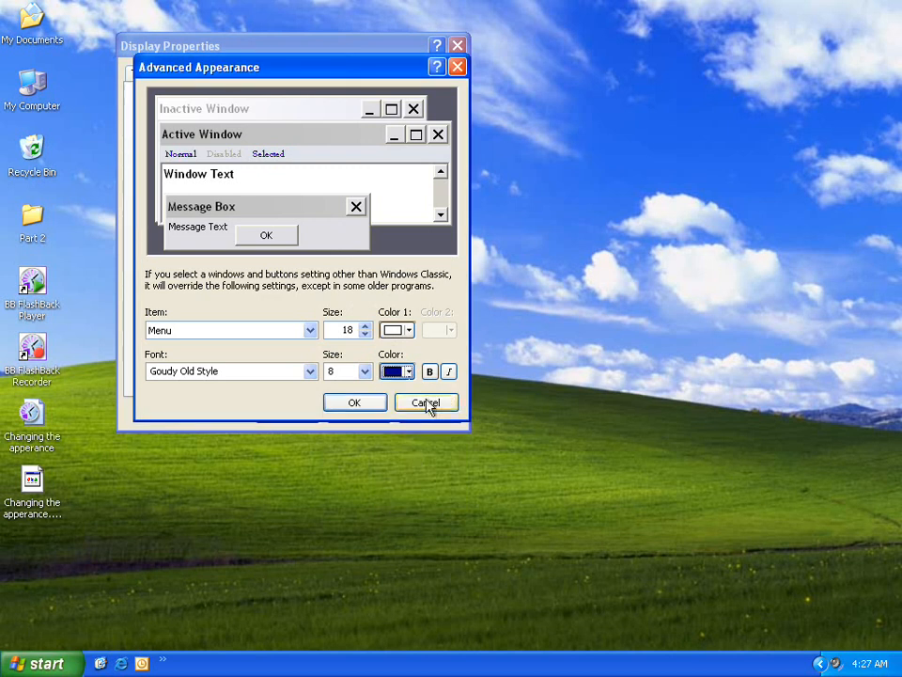
left_click(450, 373)
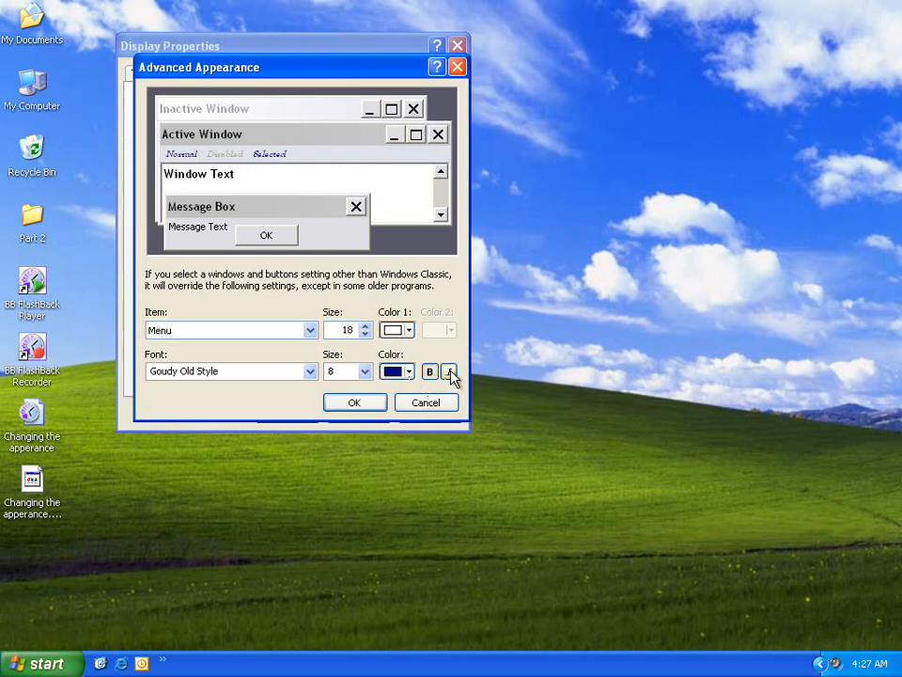
left_click(450, 372)
- Set the menu's Color 1 to black, and discard all changes by cancelling Advanced Appearance and Display Properties
left_click(404, 337)
left_click(412, 352)
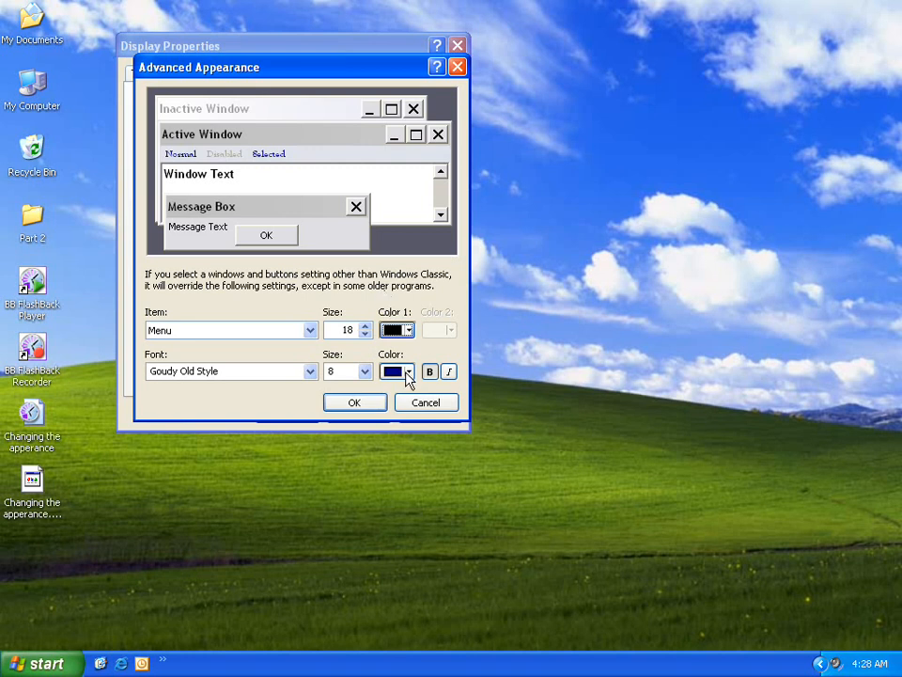
left_click(413, 405)
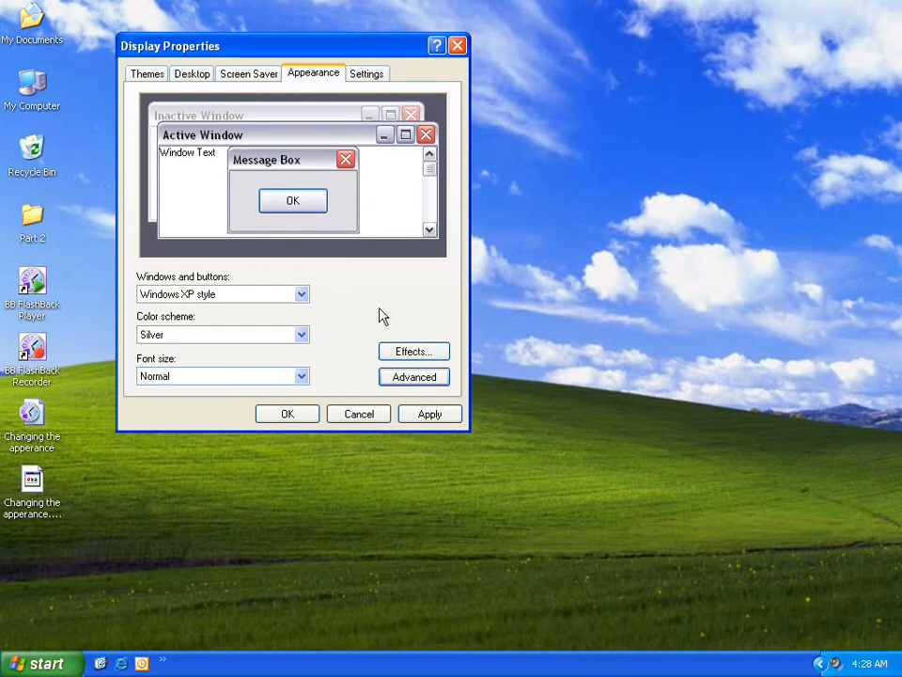
left_click(359, 415)
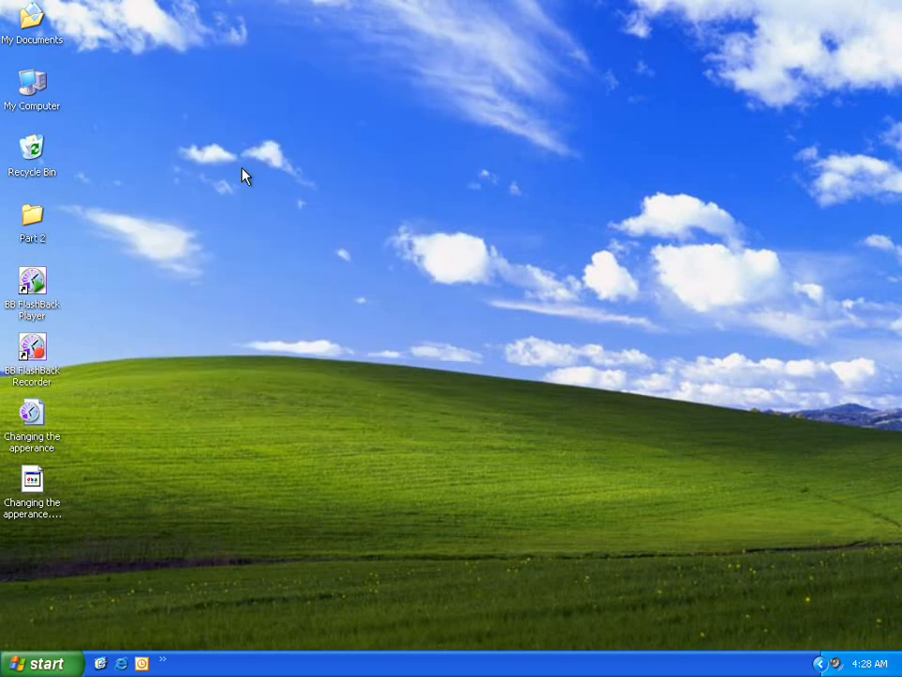